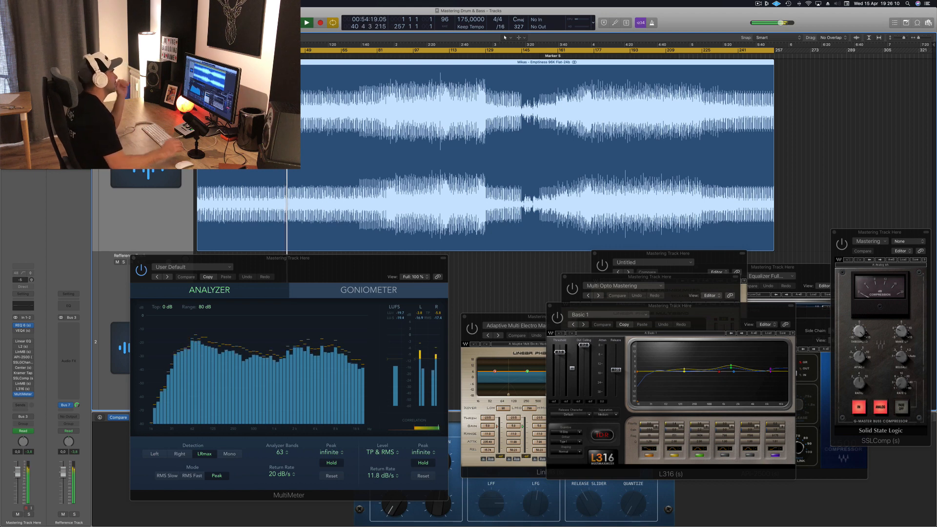
Audition several sections of the mastering track, jumping playback through the middle of the song, and stop it.
click(393, 56)
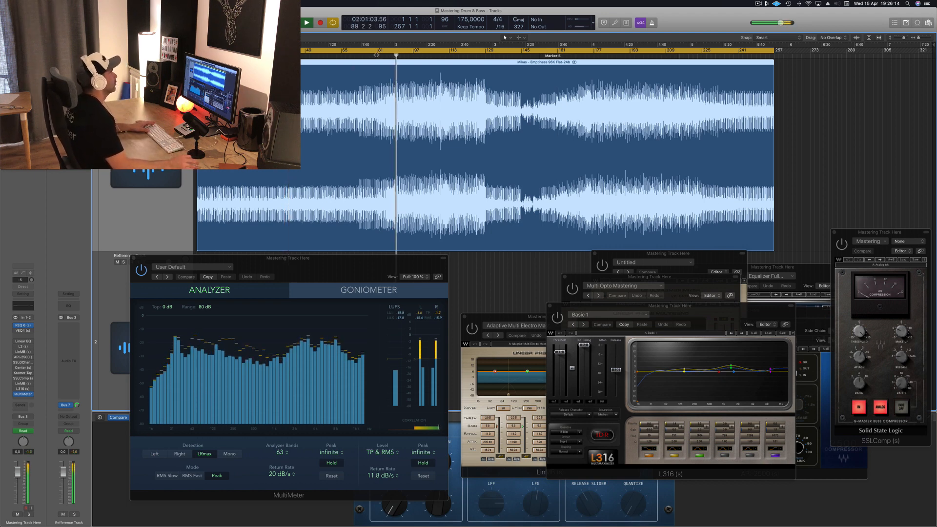
click(378, 56)
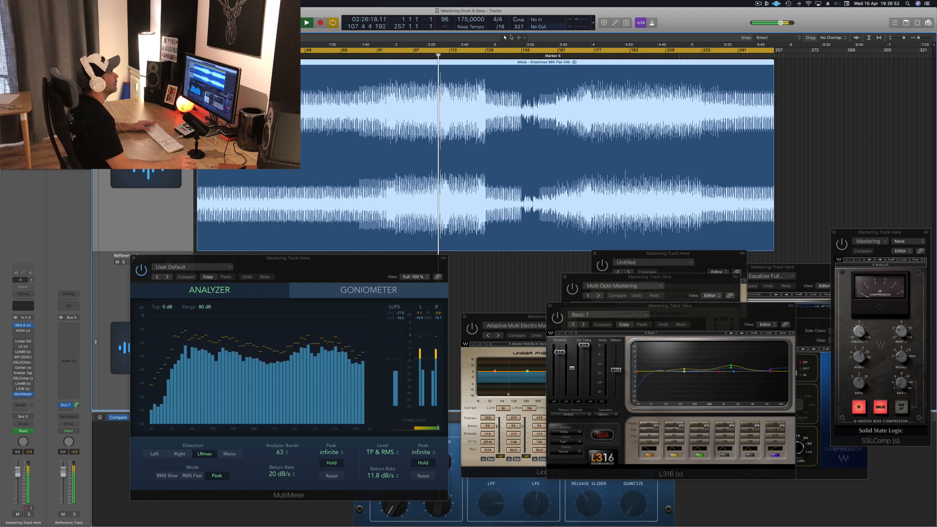
click(478, 58)
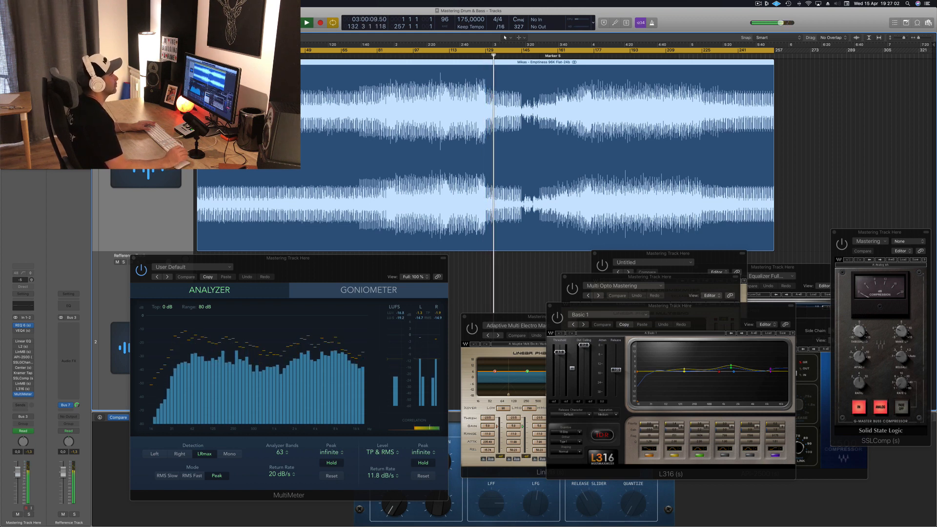
click(517, 56)
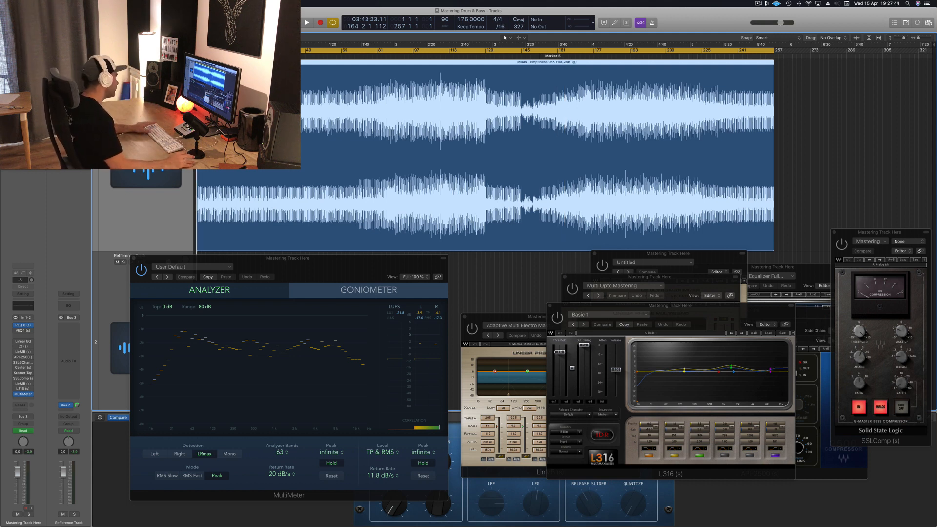
key(space)
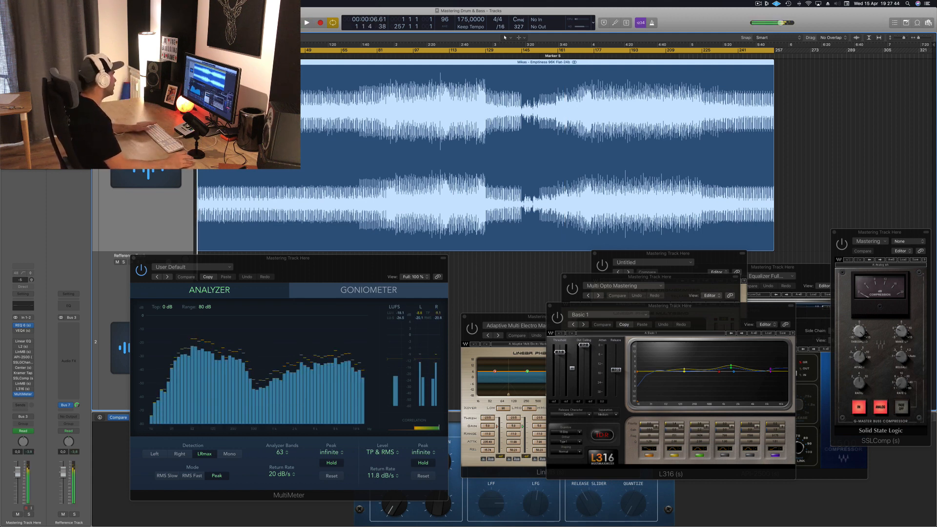
Open the mastering track's REQ 6 equalizer, place it over the far end of the waveform, and play from about bar 108.
click(22, 326)
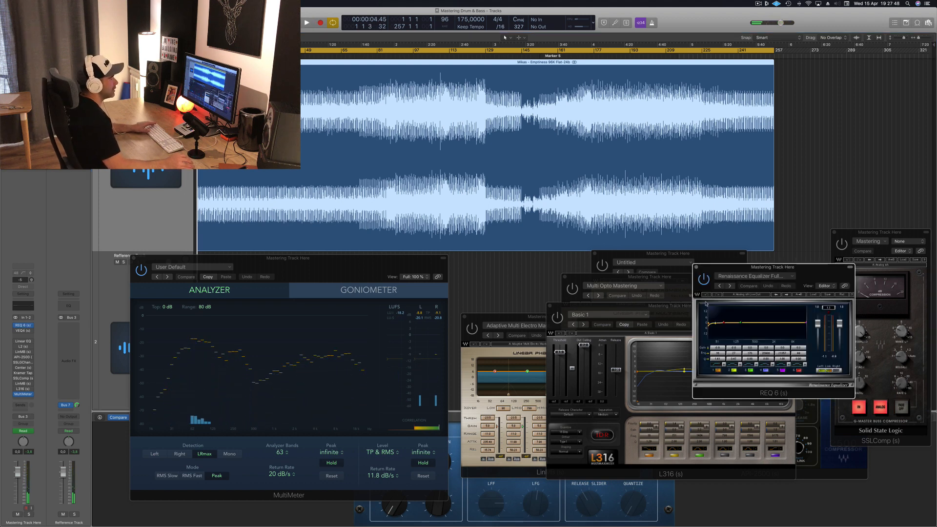
drag(801, 269, 846, 71)
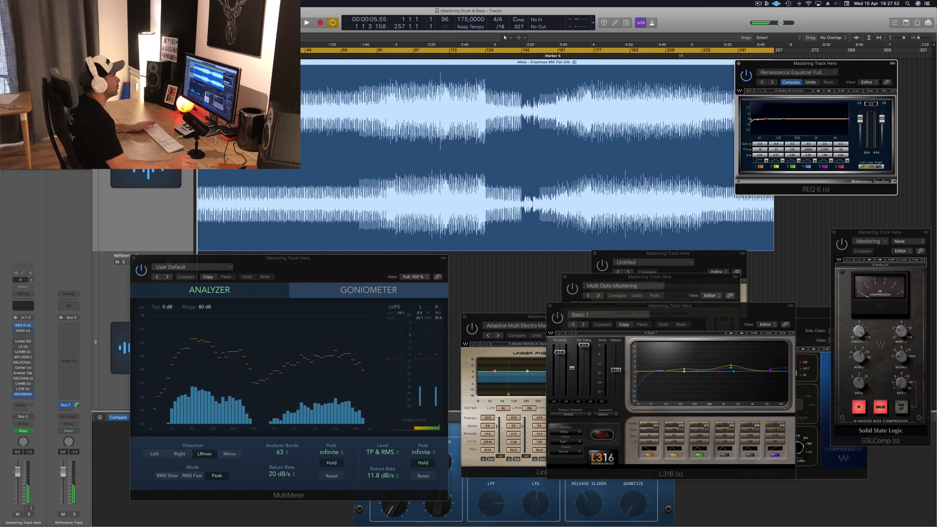
click(439, 50)
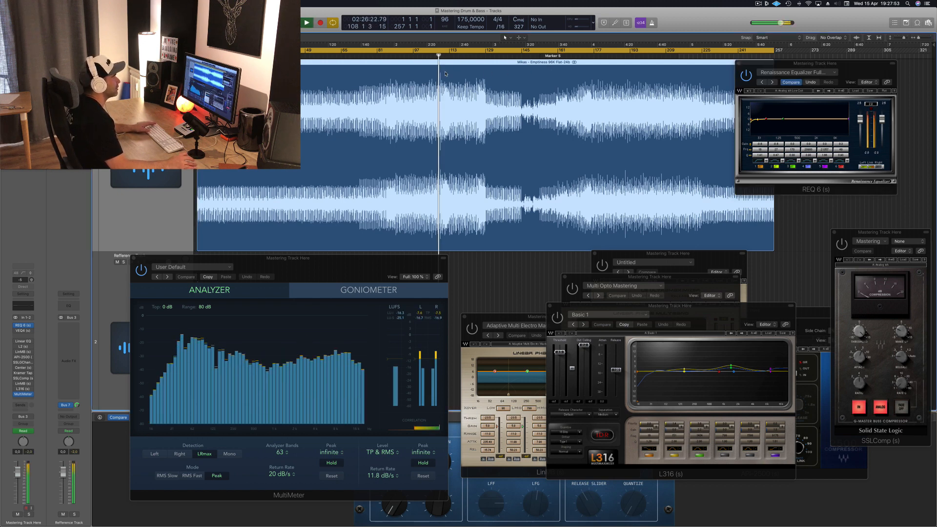
click(867, 72)
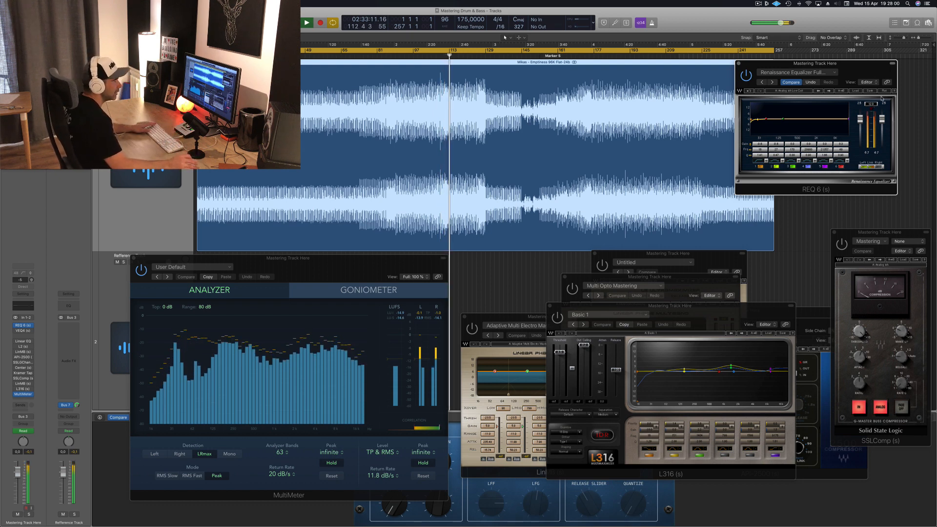
drag(874, 71, 870, 71)
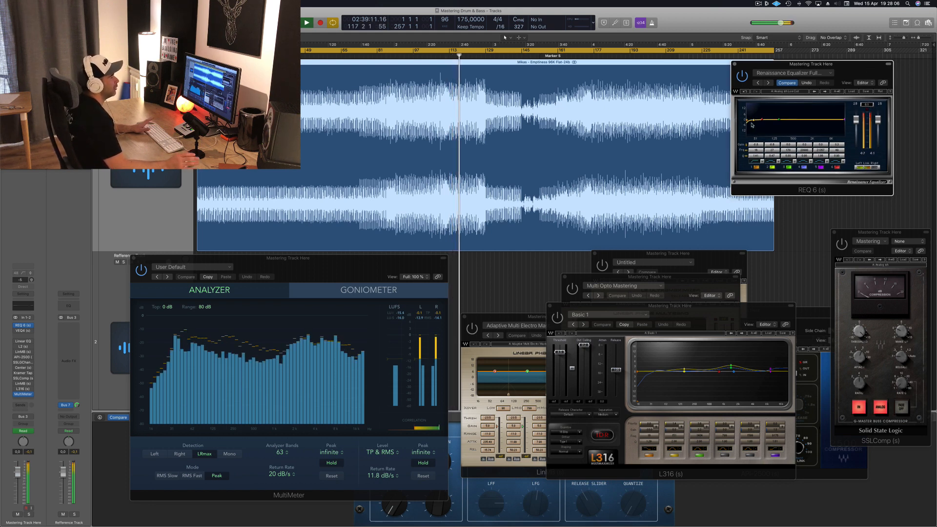
drag(864, 62, 868, 65)
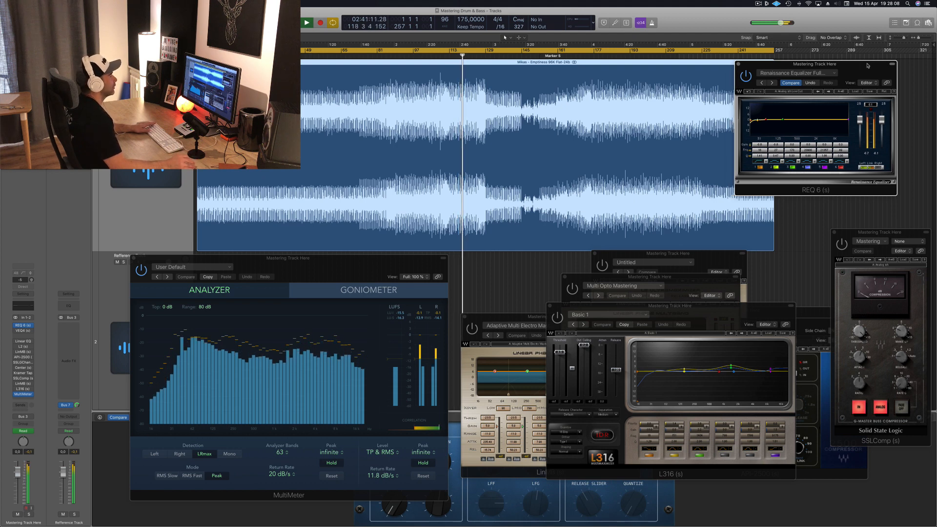
Set the cycle range from bar 113 to bar 128 and play the loop.
click(442, 50)
click(455, 51)
mouse_move(451, 53)
mouse_down()
mouse_move(479, 53)
mouse_move(440, 52)
mouse_up()
key(space)
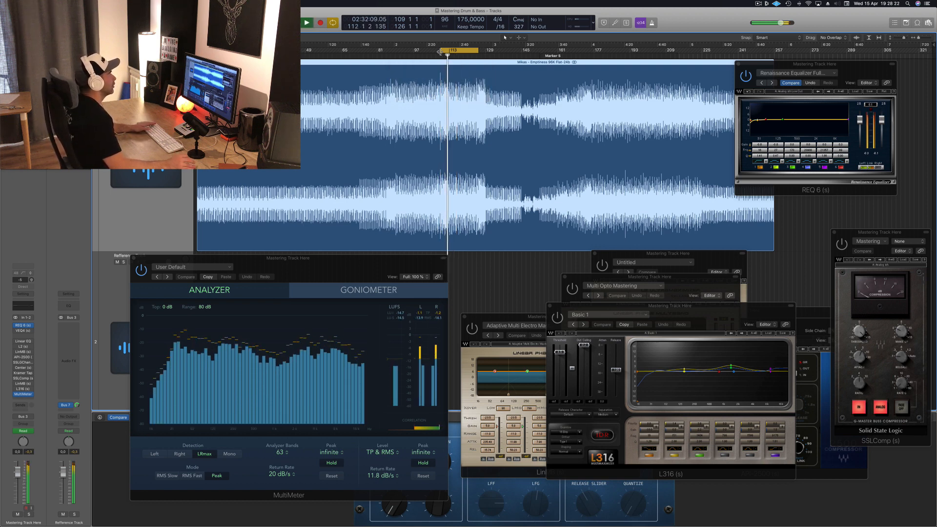
drag(440, 53, 484, 50)
key(space)
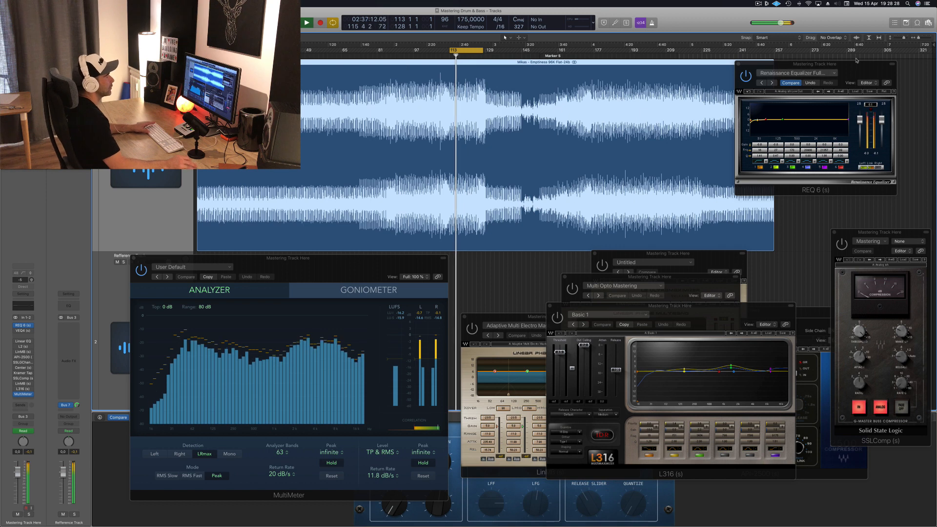
Move the REQ 6 window higher, and open and enable the VEQ4 equalizer directly beneath it.
drag(848, 71, 847, 70)
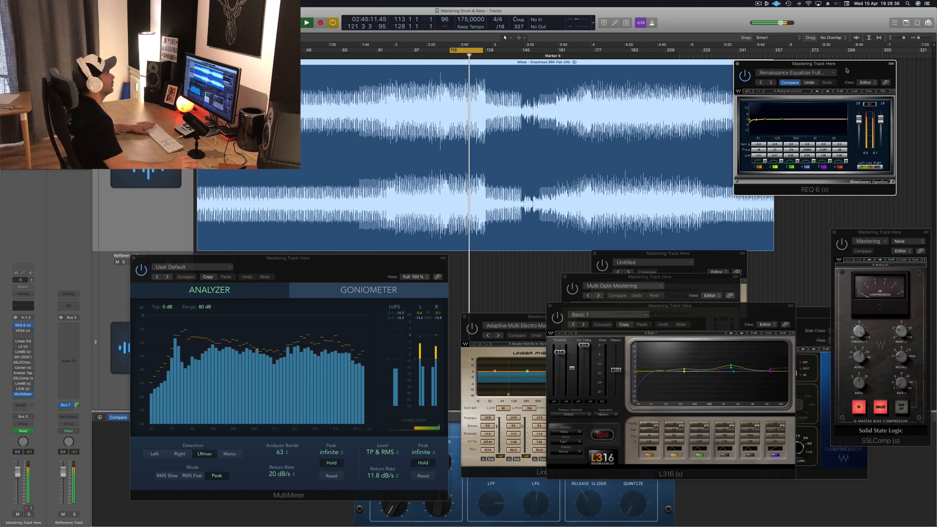
mouse_move(863, 63)
mouse_down()
mouse_move(830, 57)
mouse_move(865, 49)
mouse_up()
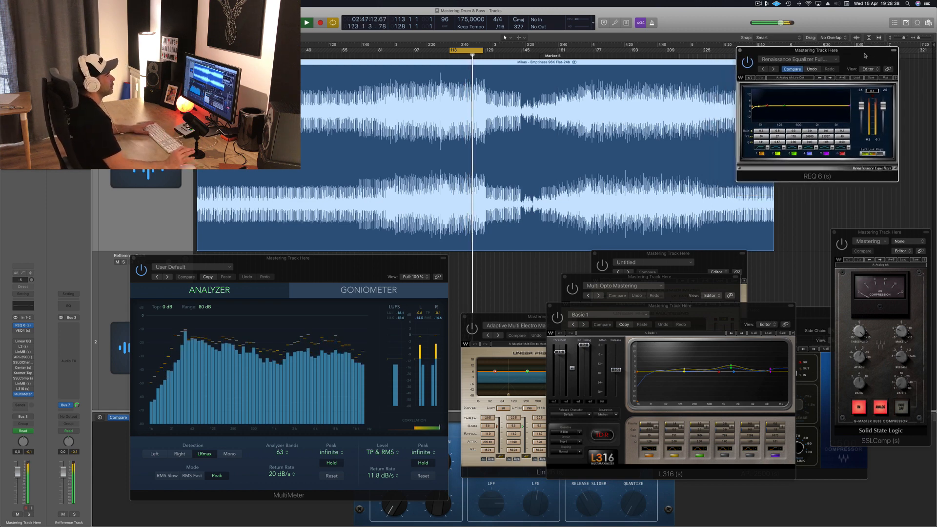
click(24, 333)
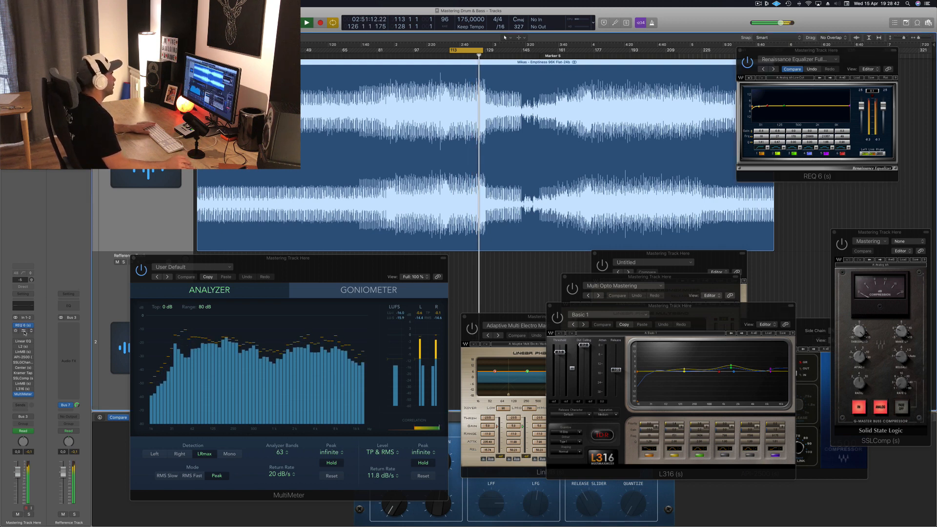
click(25, 333)
drag(792, 330, 806, 224)
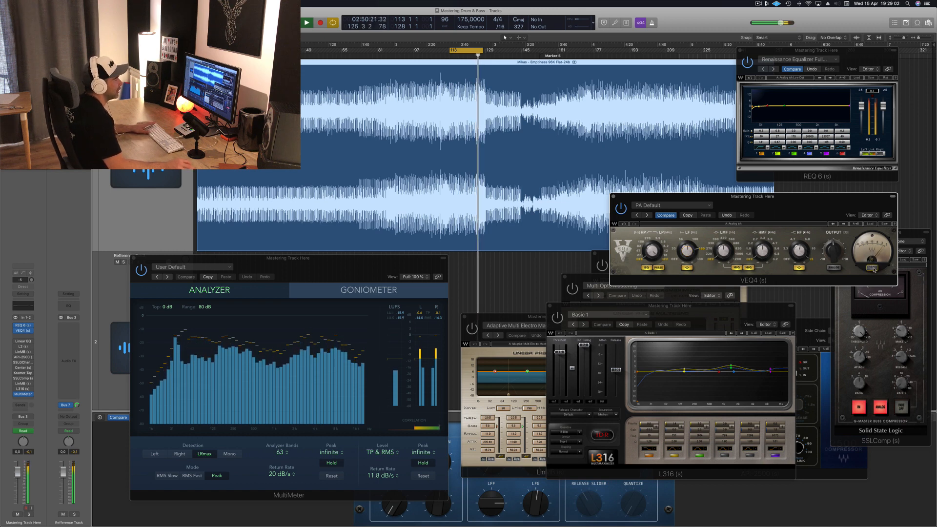
mouse_move(827, 210)
mouse_down()
mouse_move(844, 198)
mouse_move(822, 194)
mouse_up()
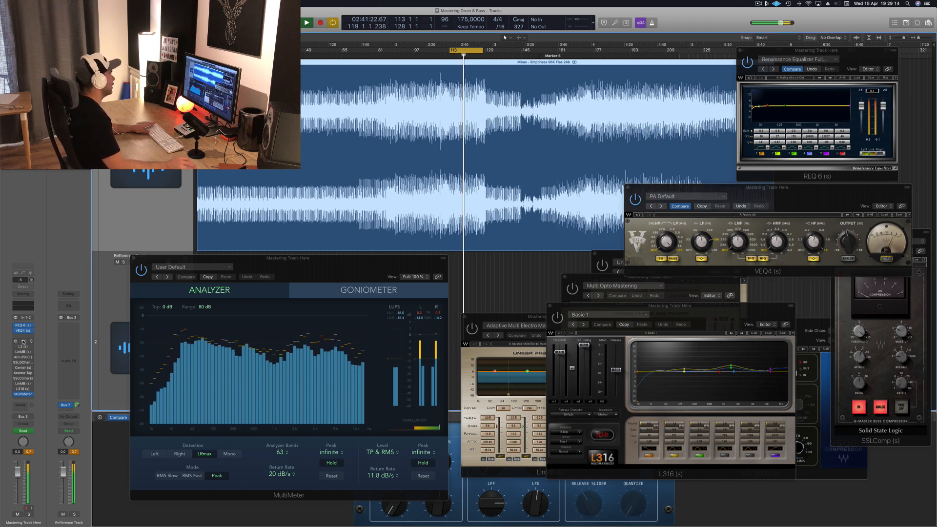
Open and enable the Linear Phase EQ on the mastering track, and move its window clear of the VEQ4 knobs.
click(24, 341)
drag(325, 35, 598, 140)
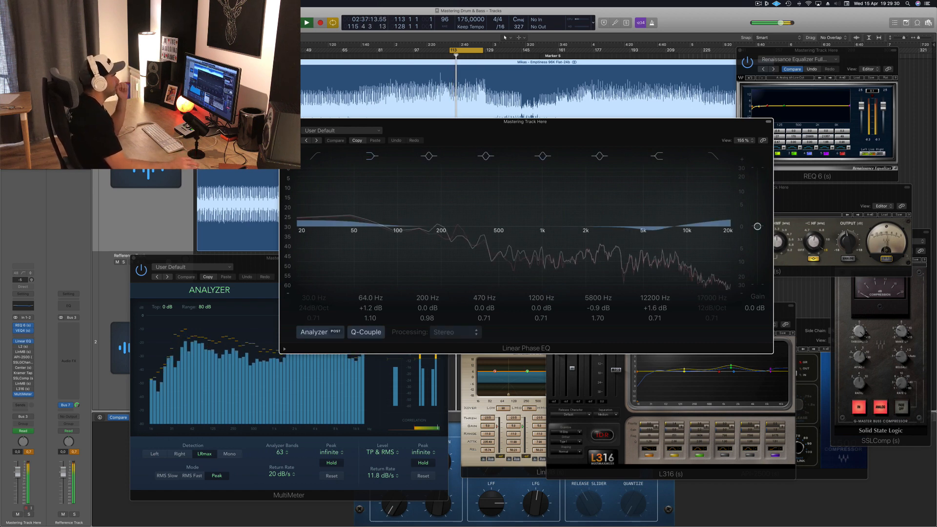
drag(538, 133, 451, 159)
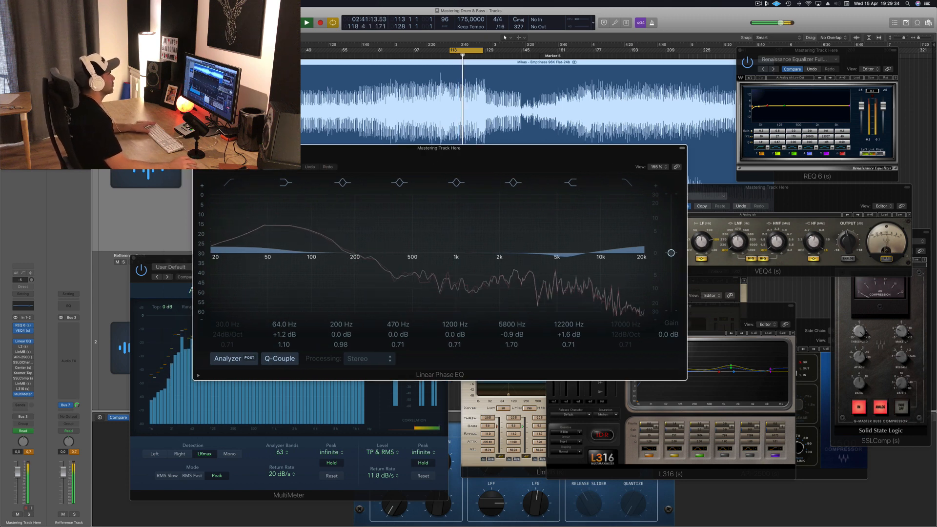
Bypass and re-enable the Linear Phase EQ to compare the sound, and close its window.
click(204, 160)
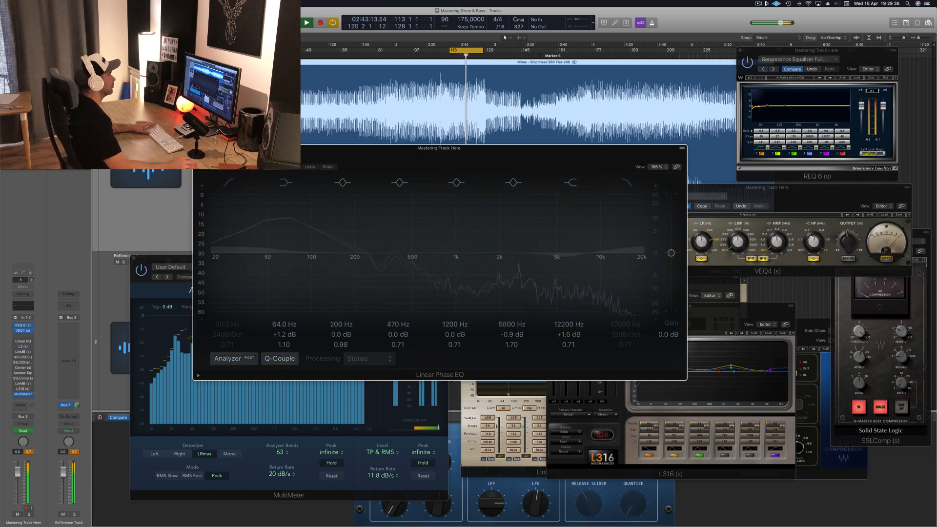
click(203, 159)
drag(449, 164, 488, 196)
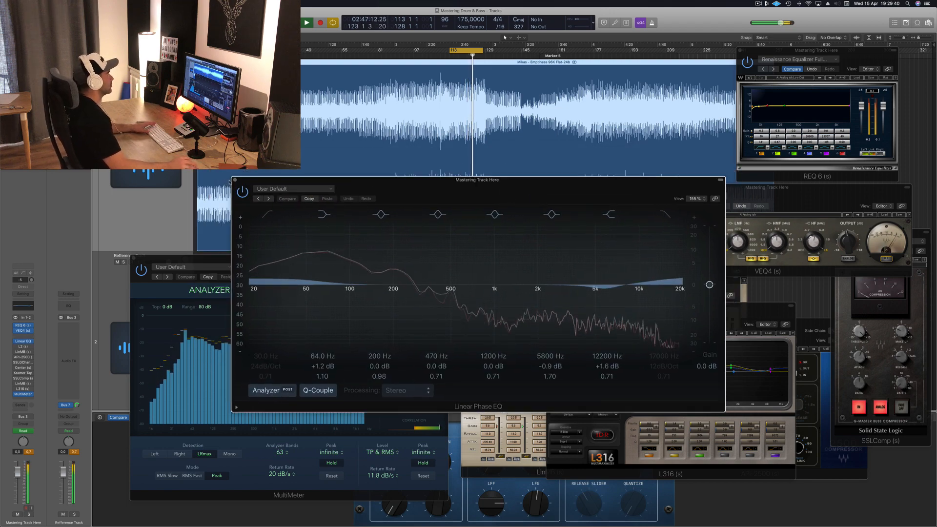
click(234, 180)
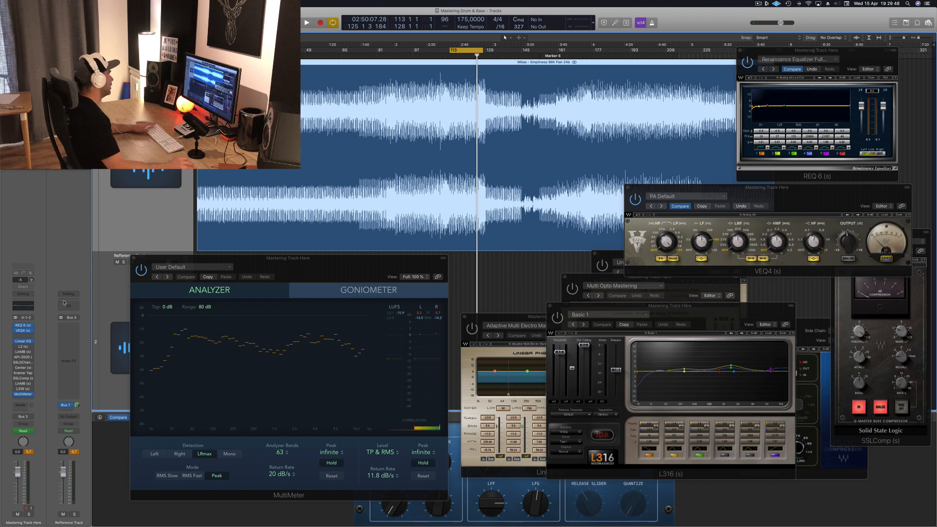
Close the MultiMeter analyzer and extend the start of the cycle range back to bar 89 for playback.
key(space)
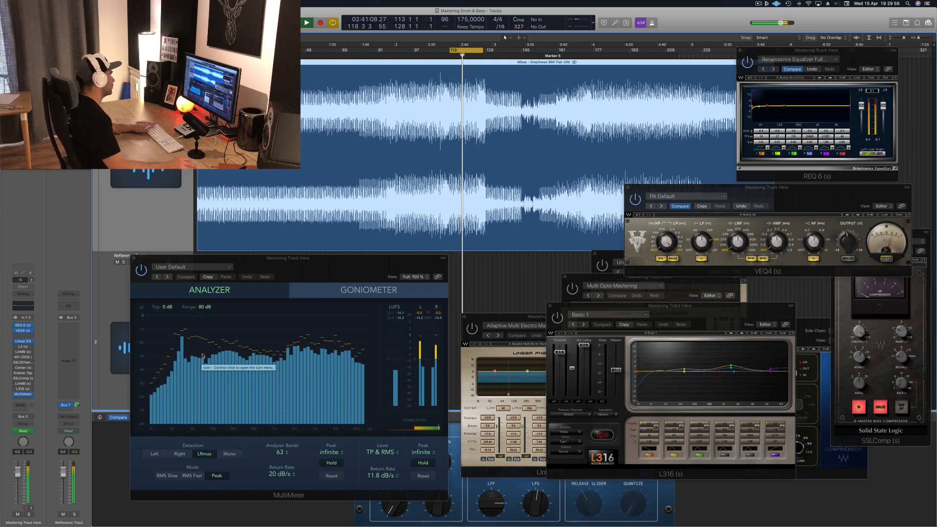
drag(323, 275, 302, 281)
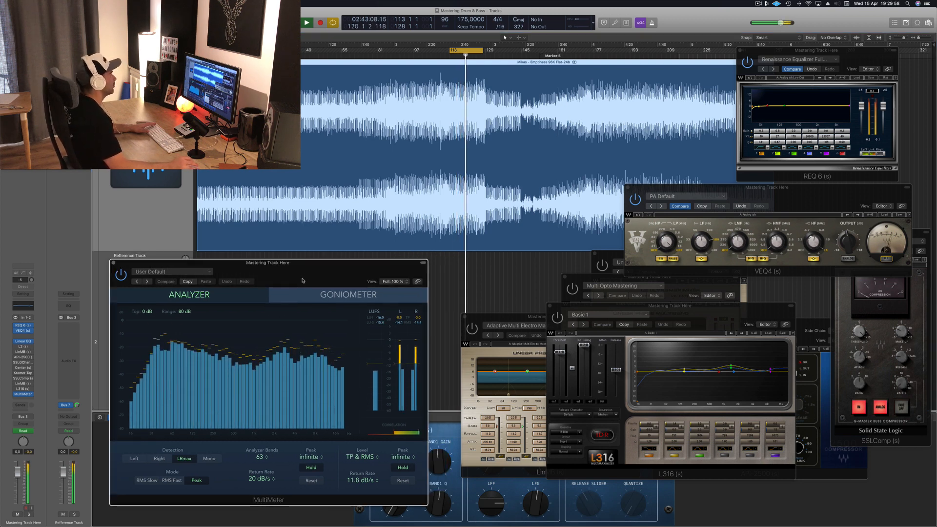
click(113, 263)
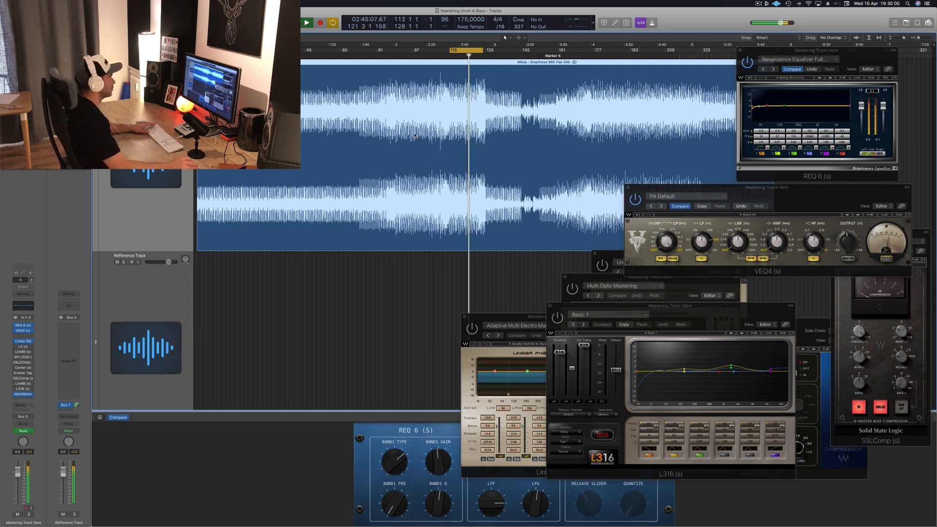
drag(448, 50, 396, 62)
key(space)
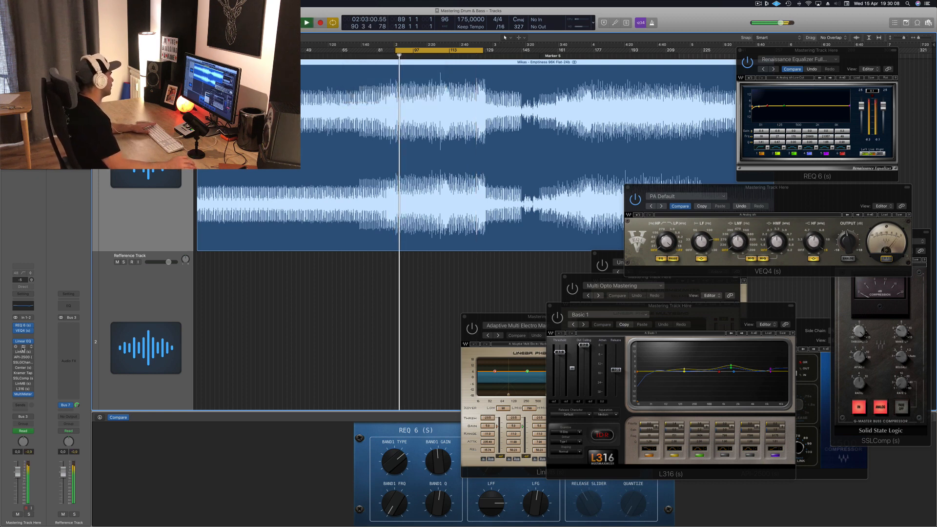
Open the L2 Ultramaximizer on the mastering track, enable it, and place its window just below VEQ4.
click(22, 348)
click(22, 348)
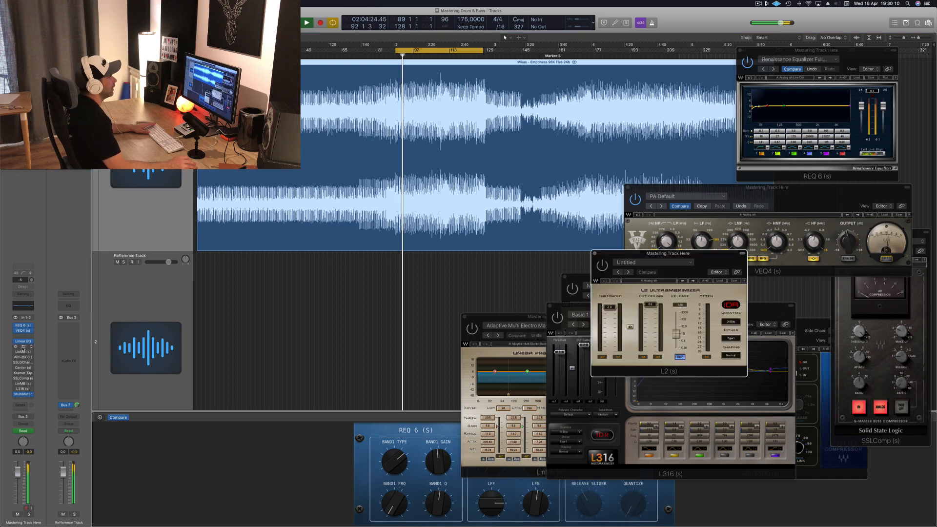
drag(713, 258, 742, 287)
click(619, 278)
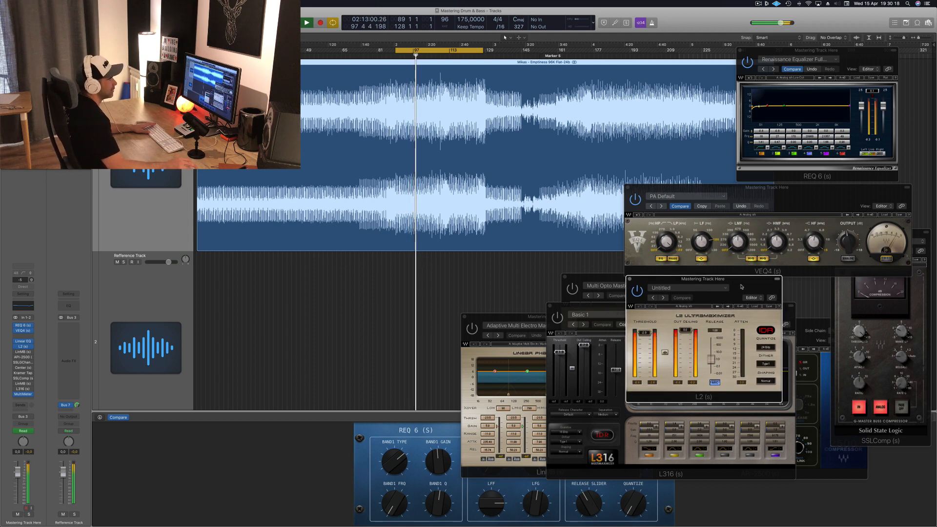
drag(742, 287, 742, 290)
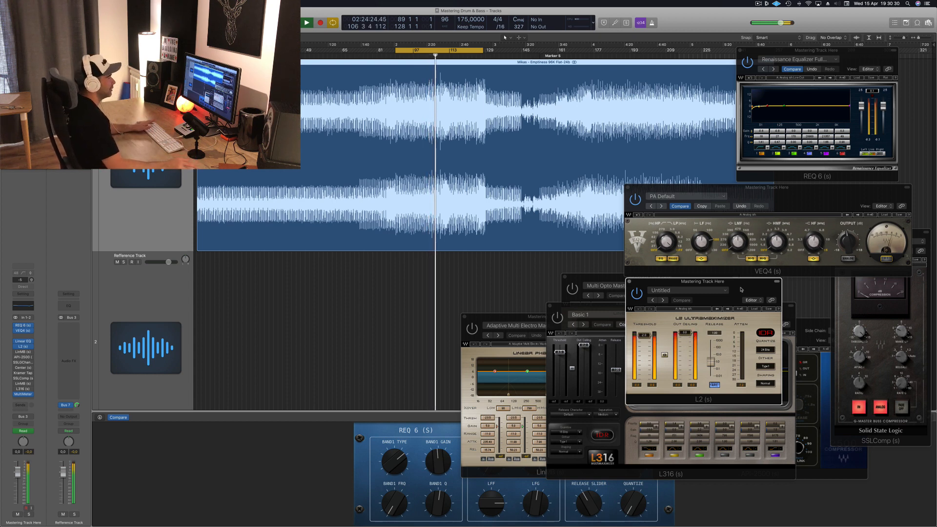
drag(742, 290, 739, 291)
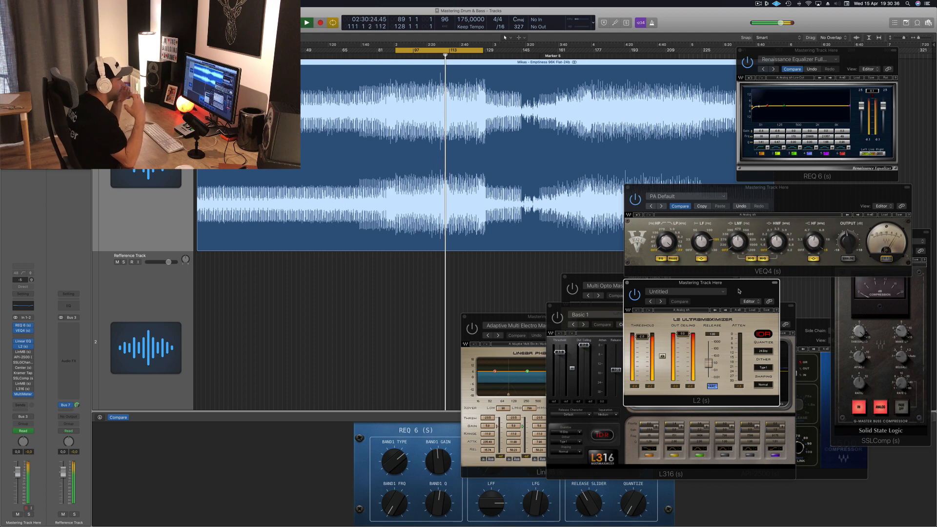
drag(739, 291, 742, 293)
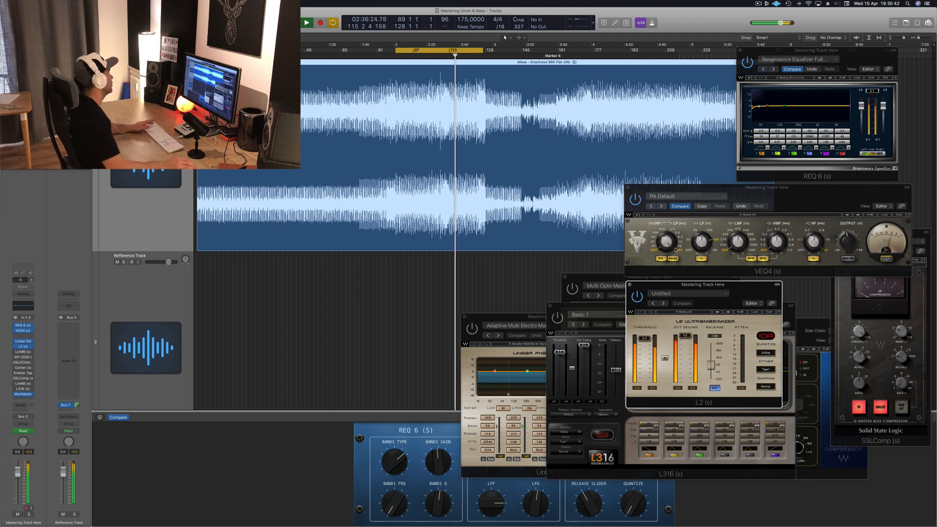
Open and enable the LinMB linear phase multiband compressor, placing its window above the L2 limiter.
click(23, 351)
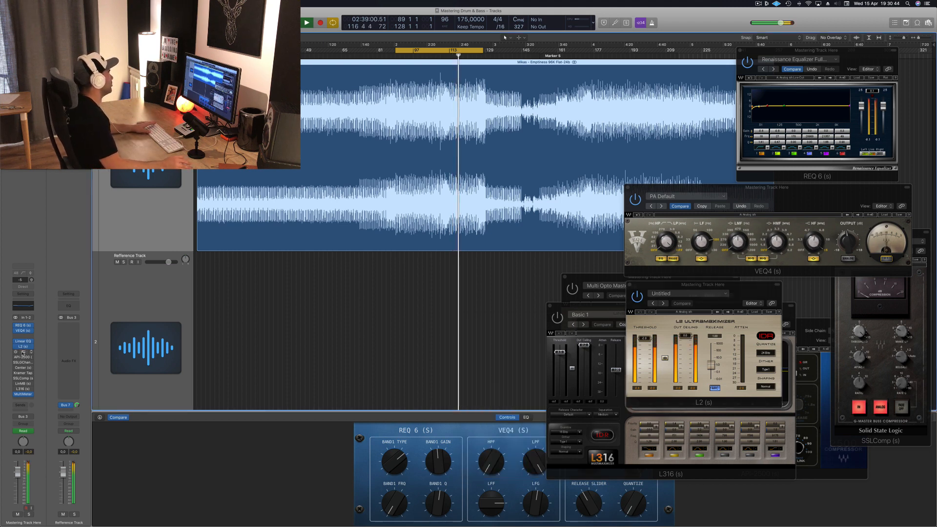
click(23, 352)
drag(567, 317, 740, 195)
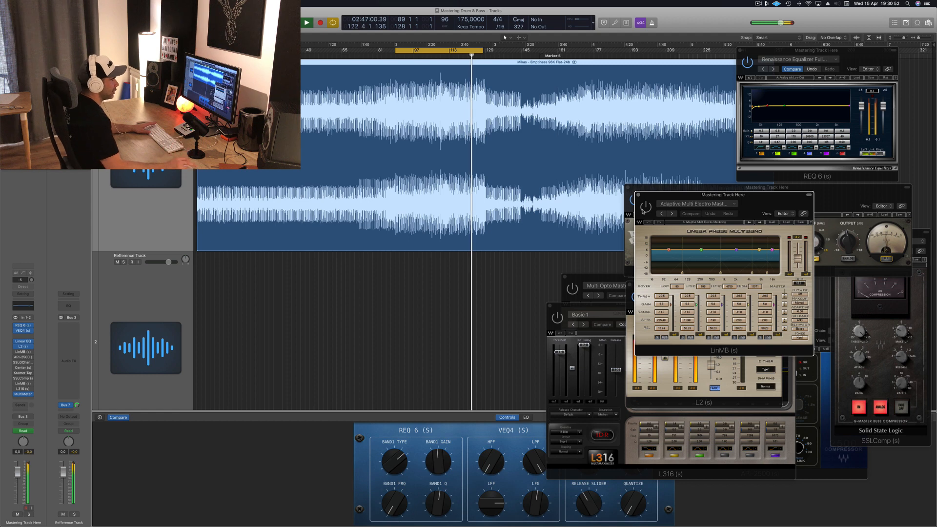
mouse_move(735, 202)
mouse_down()
mouse_move(716, 206)
mouse_move(753, 206)
mouse_up()
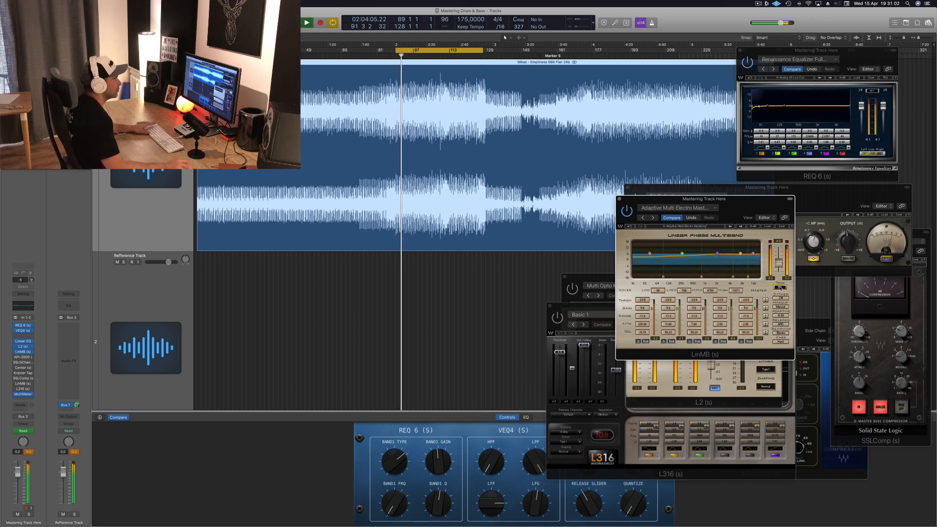
Bypass and re-enable the lowest band of the LinMB, and listen to that band soloed before clearing the solo.
drag(741, 198, 743, 199)
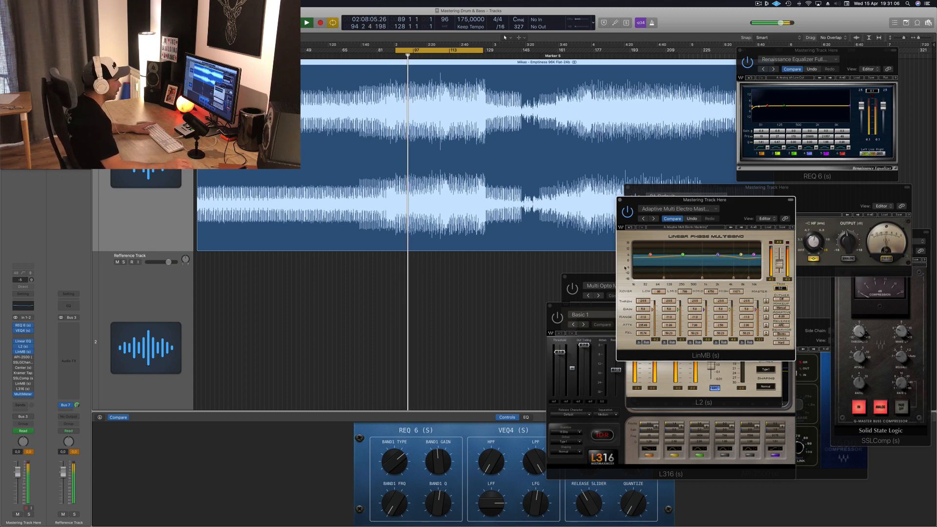
click(646, 343)
click(646, 343)
click(646, 343)
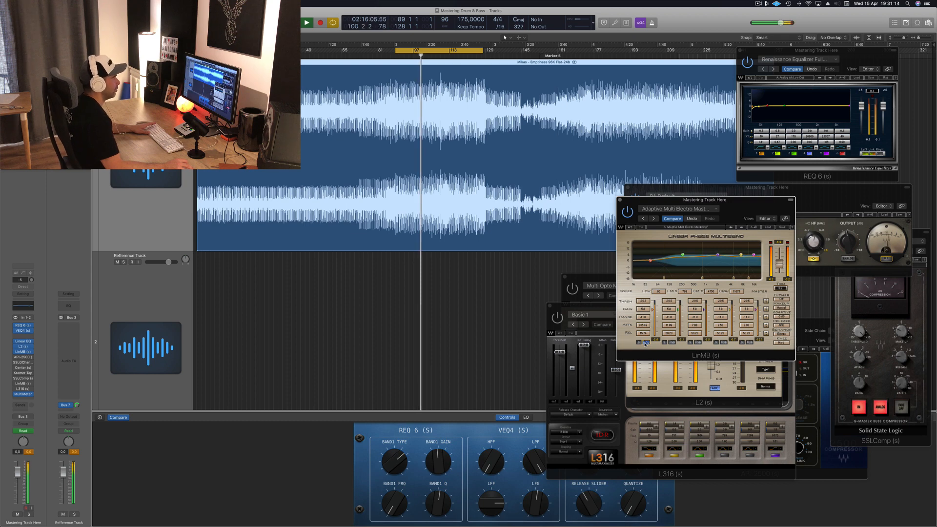
click(645, 343)
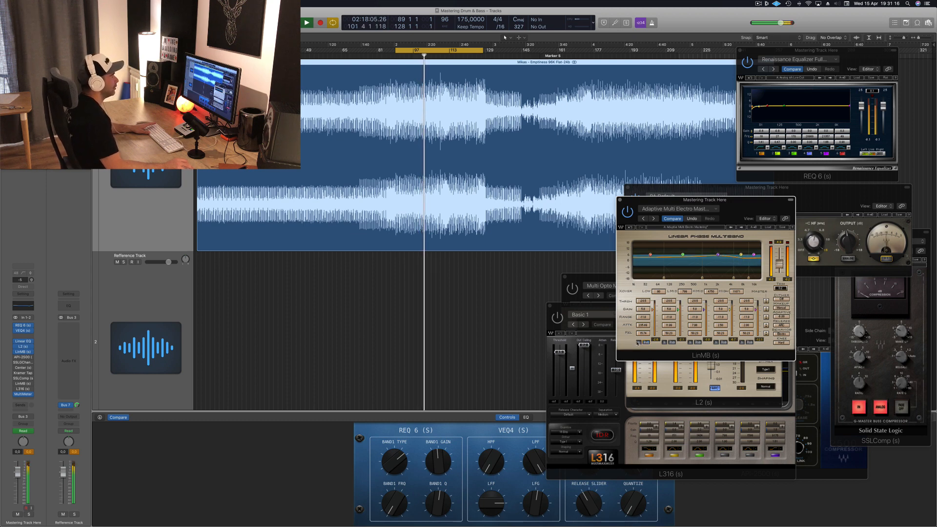
click(639, 343)
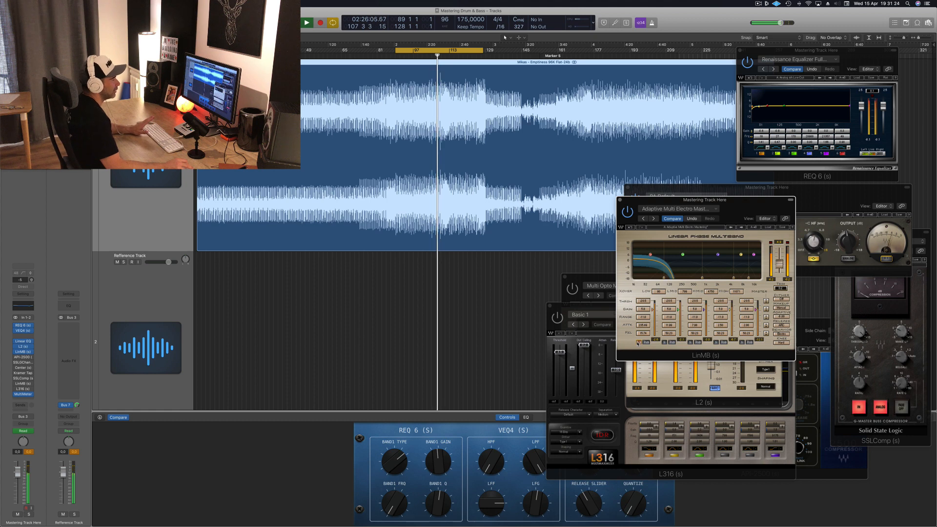
click(639, 343)
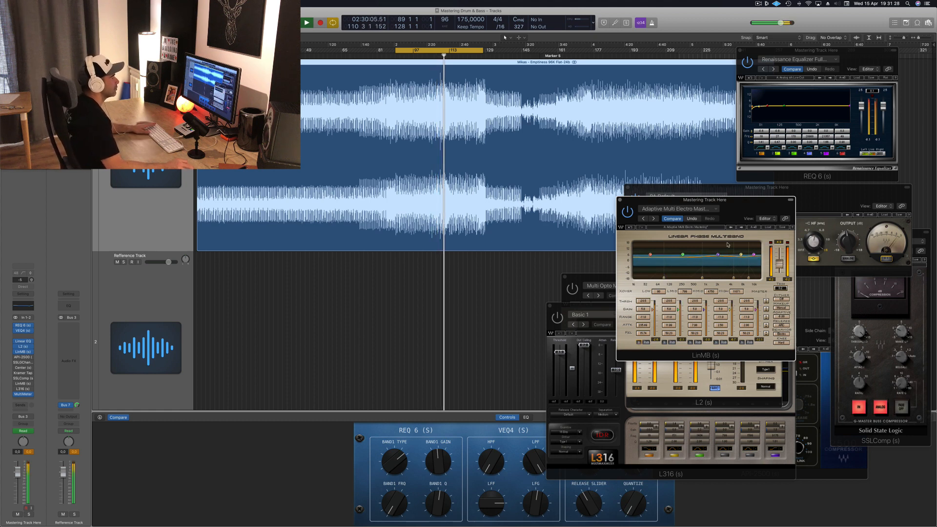
Move the LinMB window just below VEQ4, and open the API-2500 compressor to enable it during playback before closing its window.
drag(769, 197, 759, 267)
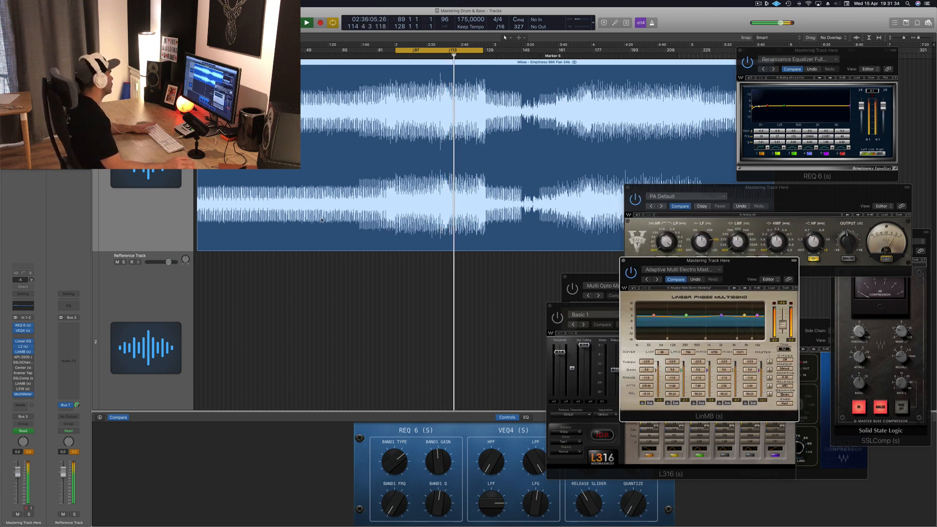
click(23, 359)
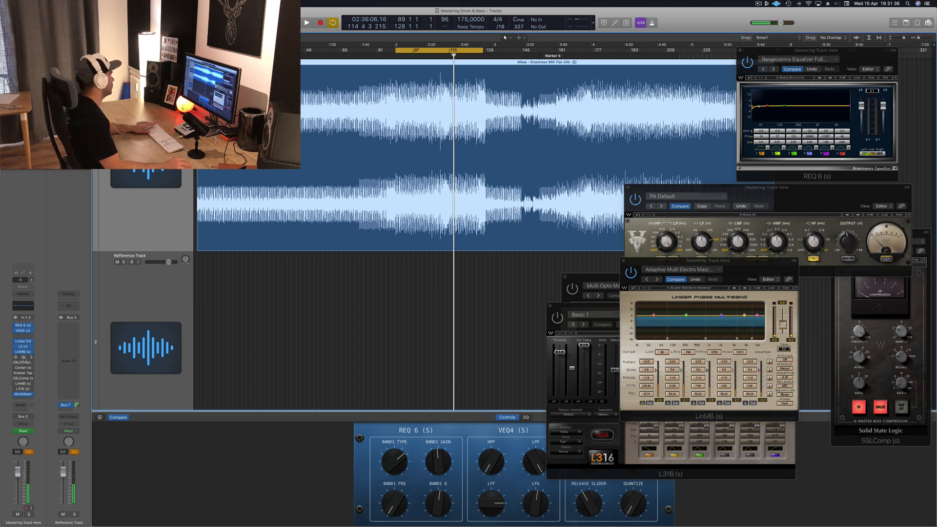
click(24, 359)
drag(771, 333, 672, 266)
key(space)
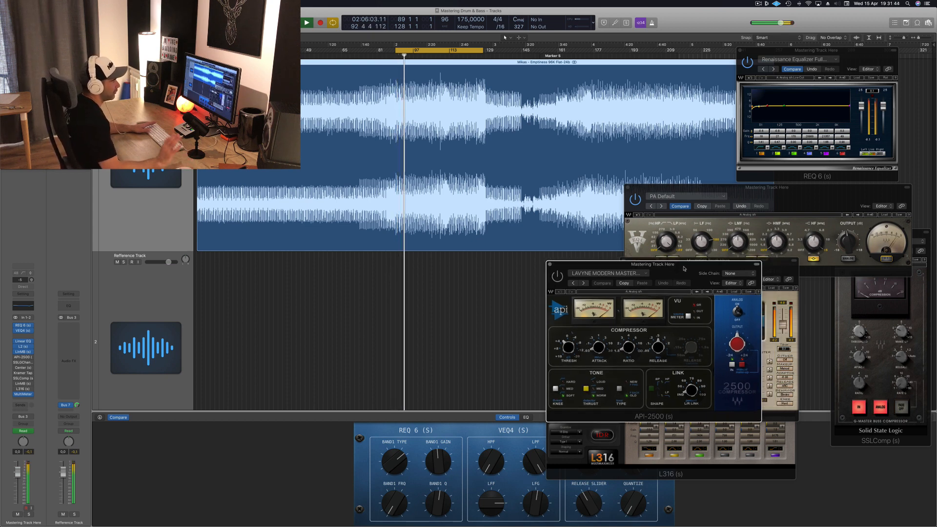
drag(684, 267, 683, 266)
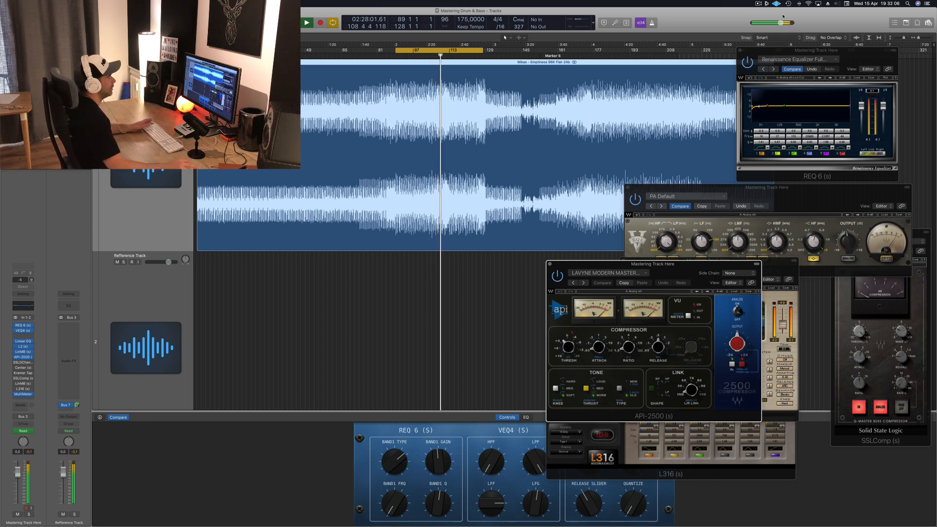
click(550, 264)
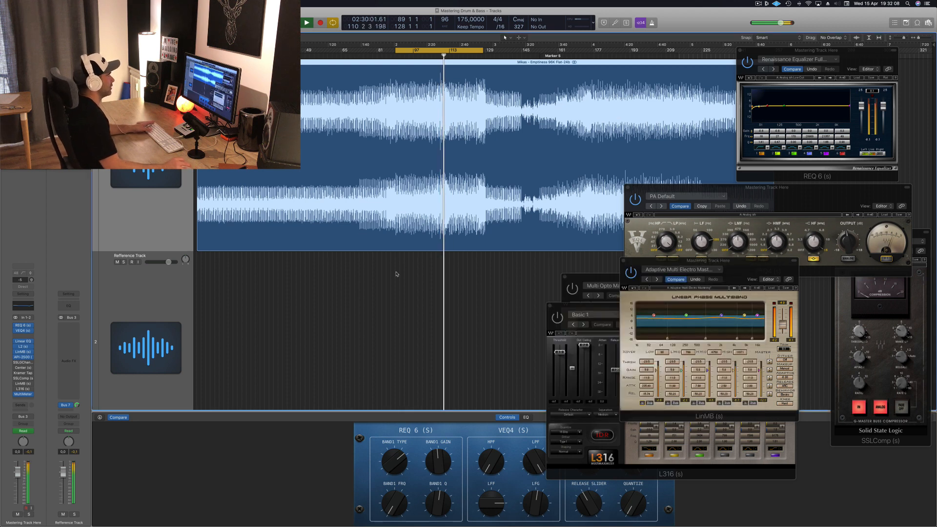
Open the SSLGChannel on the mastering track in the space beside VEQ4, enable it, and slightly adjust its LF gain.
click(23, 364)
drag(98, 19, 555, 156)
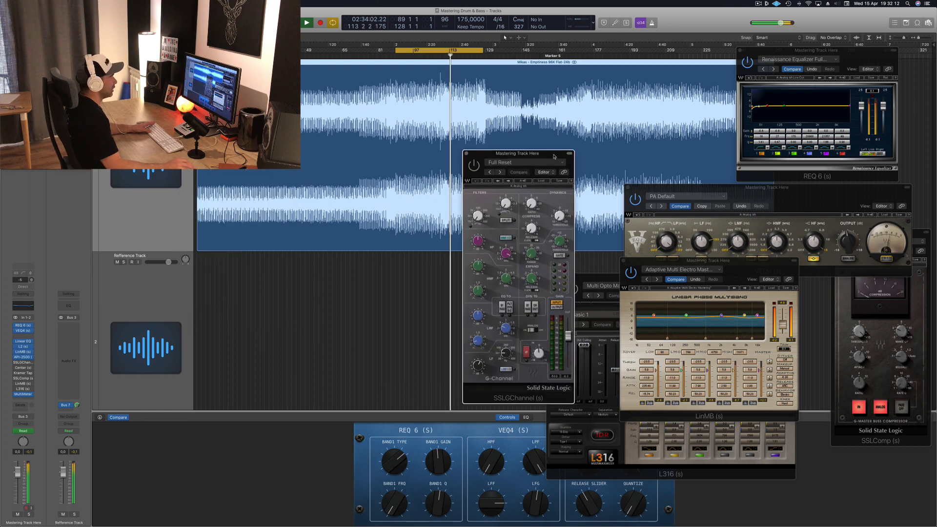
drag(479, 365, 479, 368)
click(474, 165)
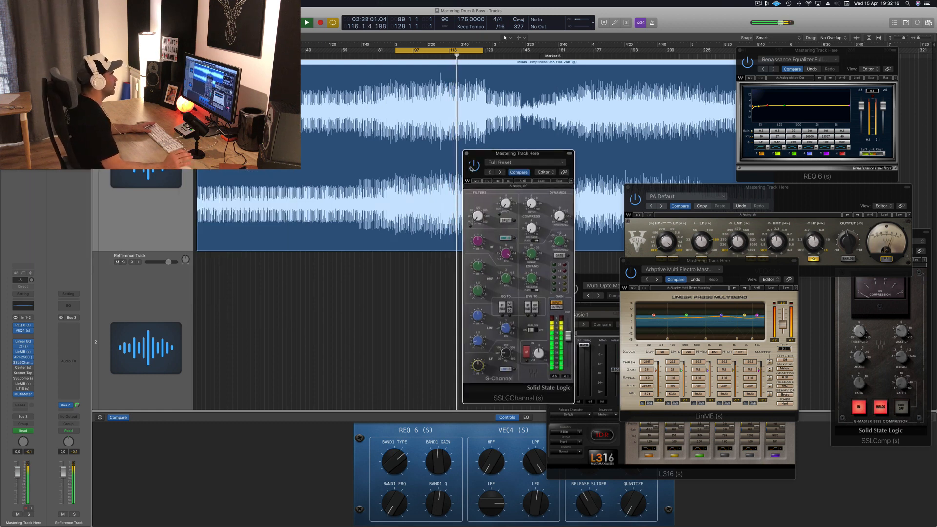
Fine-tune the SSLGChannel's HF gain and frequency while trying the switch above the HF frequency knob, and toggle the meter source.
drag(478, 241, 478, 239)
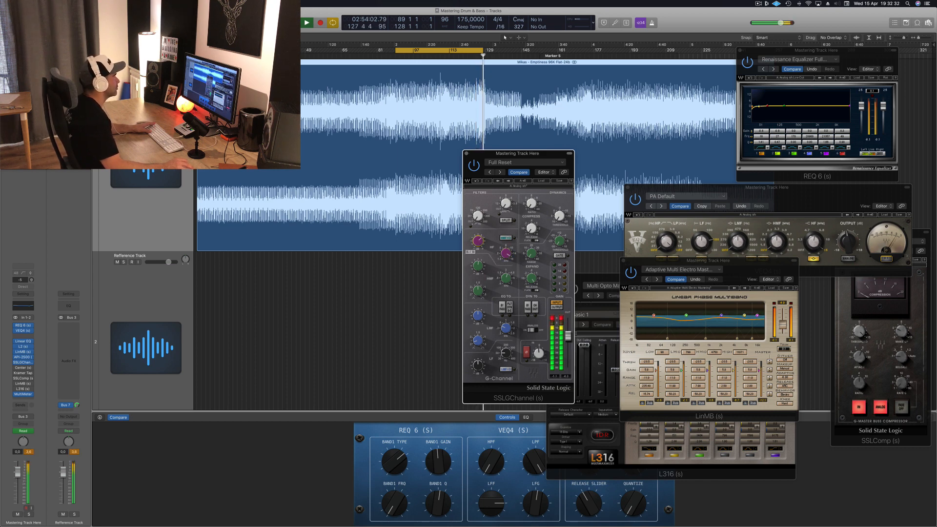
click(505, 239)
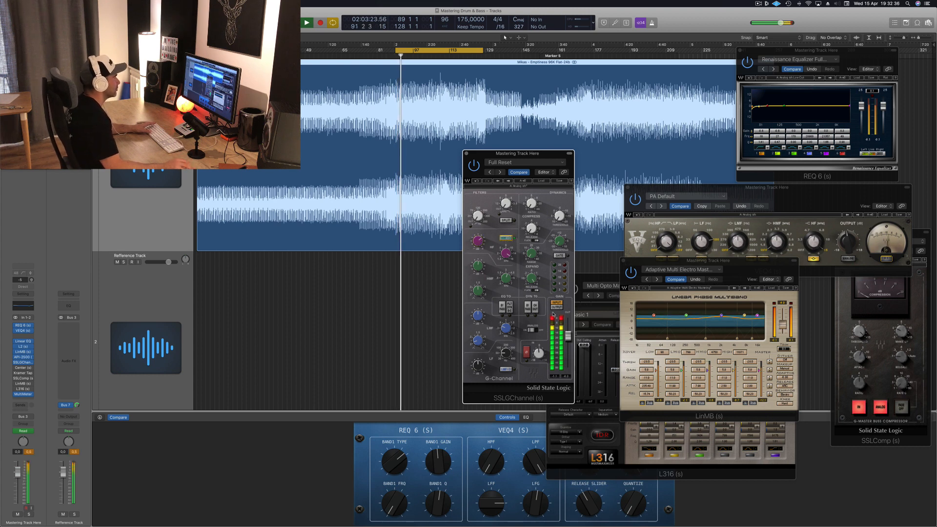
click(505, 238)
click(505, 238)
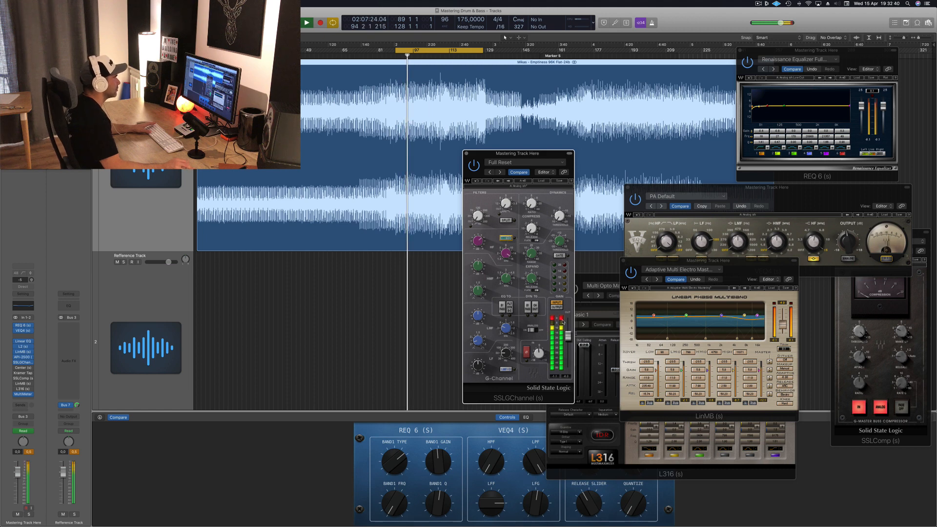
drag(507, 254, 507, 257)
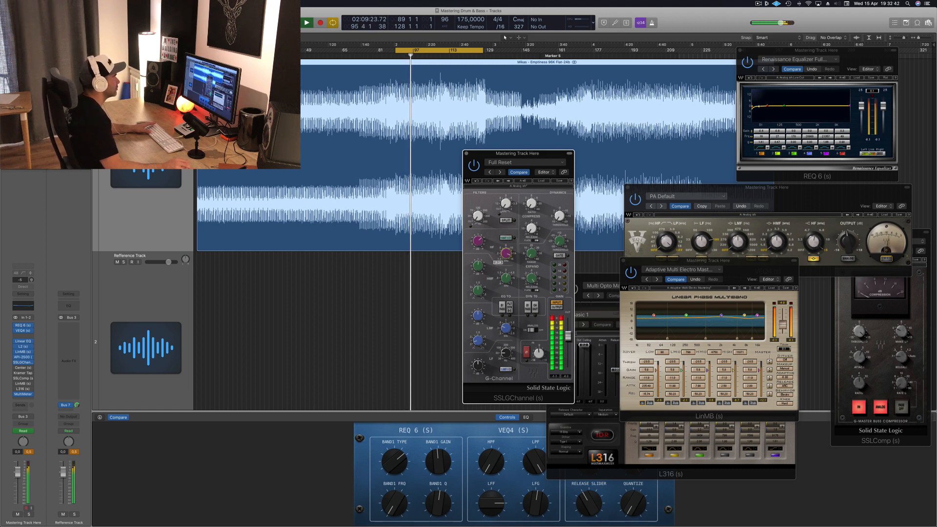
click(478, 241)
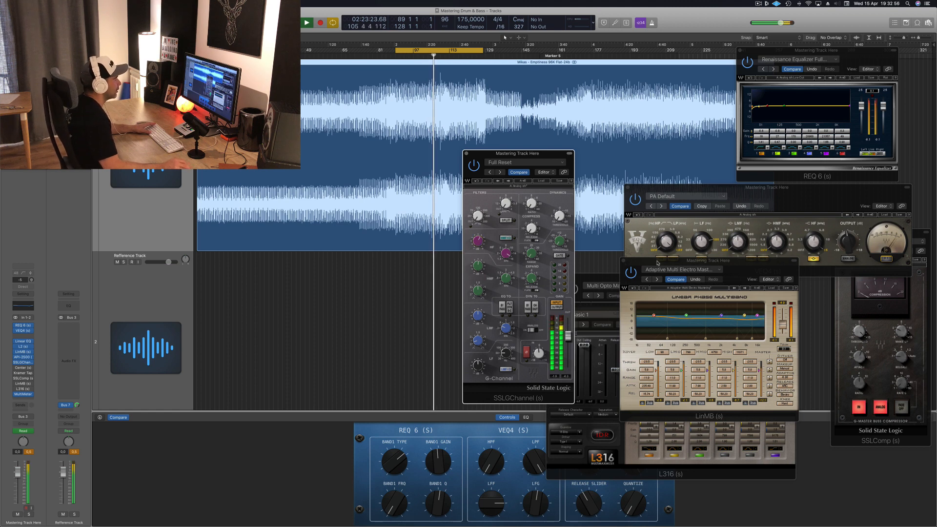
click(557, 309)
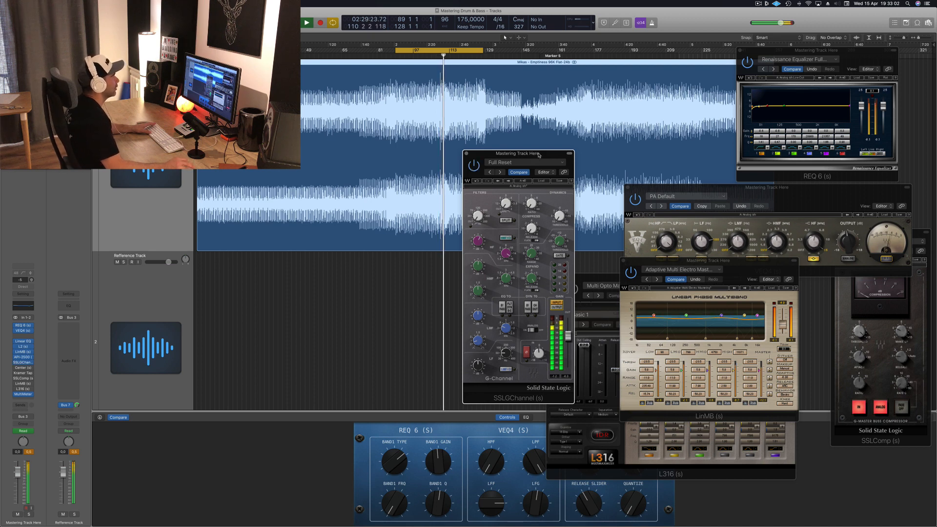
Move the SSLGChannel beside the LinMB, readjust its lowest EQ gain during looped playback, and toggle its meter source again.
drag(539, 156, 594, 148)
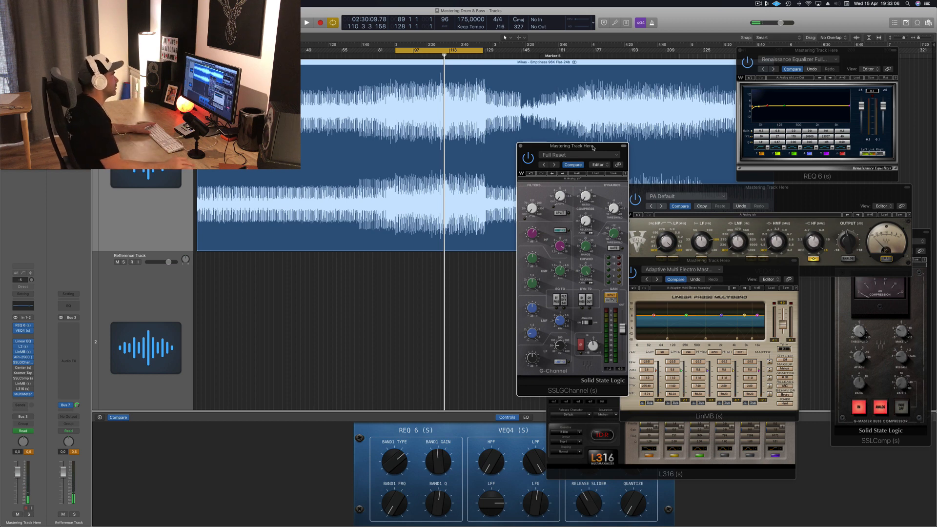
drag(594, 148, 589, 146)
key(space)
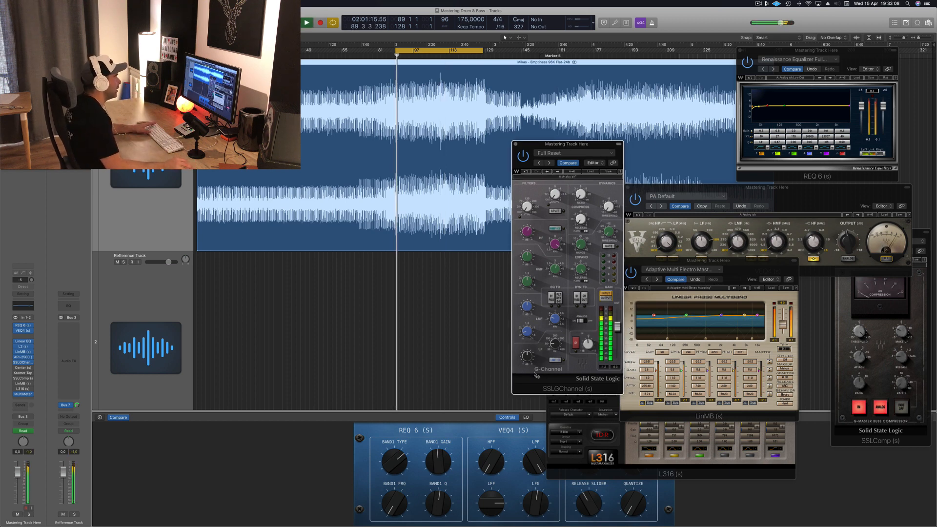
drag(529, 357, 528, 356)
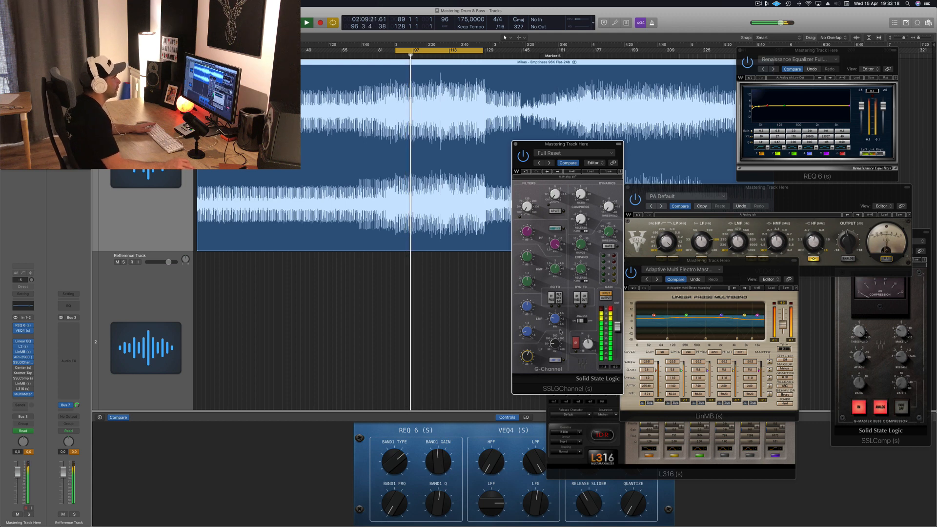
key(space)
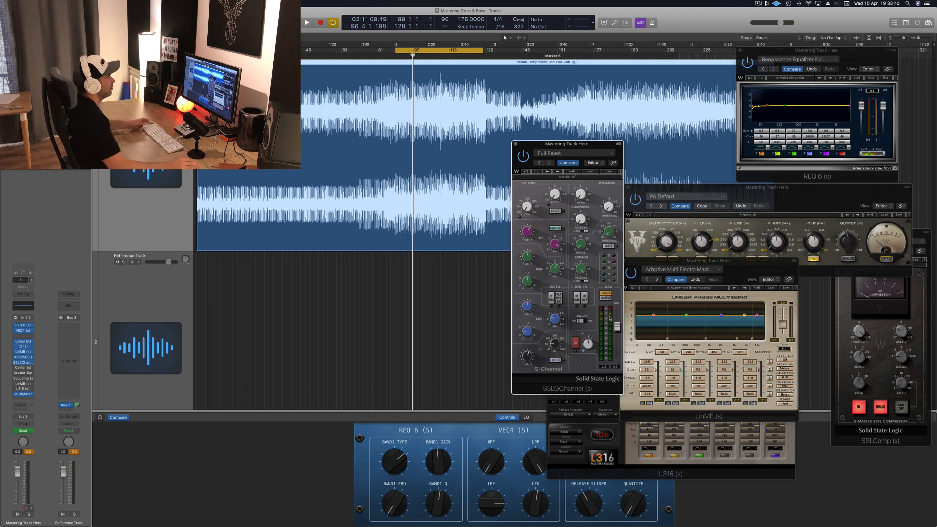
key(space)
click(604, 298)
Rearrange the SSLGChannel and LinMB windows, and bypass the SSLGChannel to compare the sound.
drag(594, 149, 671, 188)
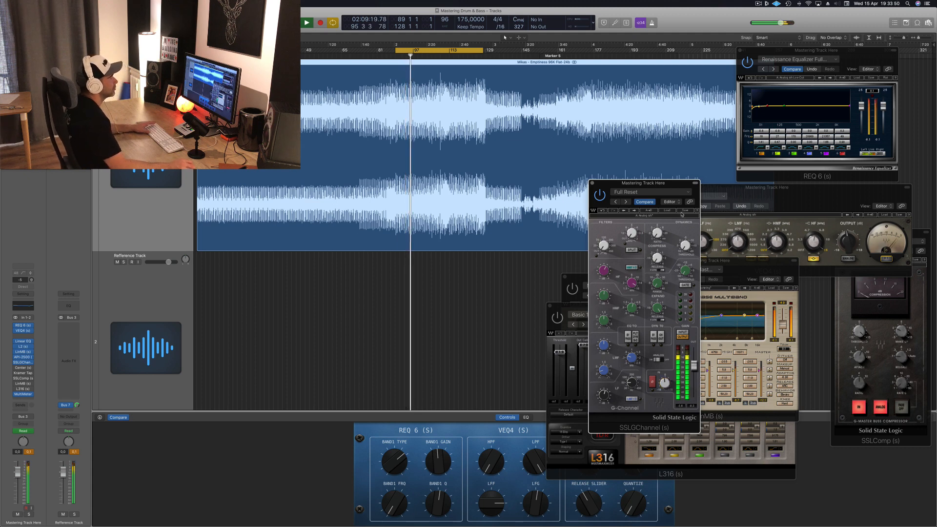
drag(664, 190, 885, 219)
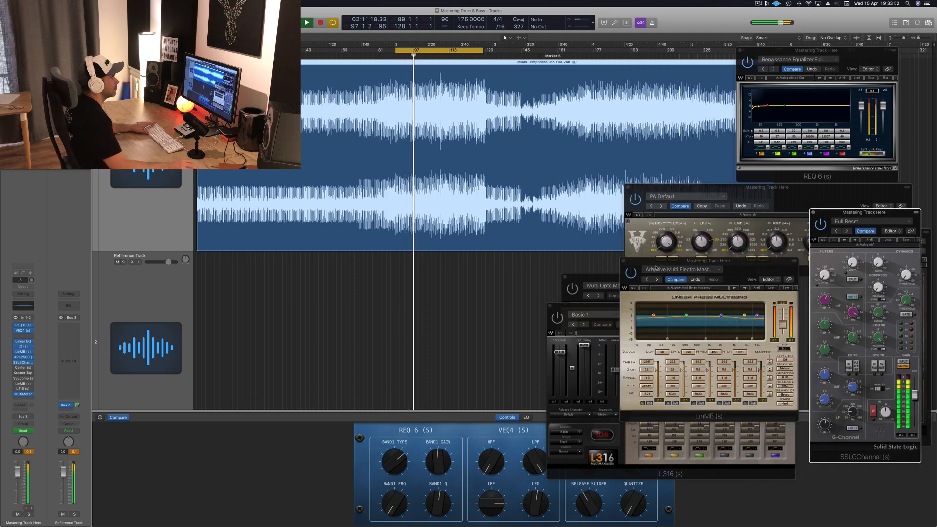
drag(724, 270, 703, 272)
click(822, 228)
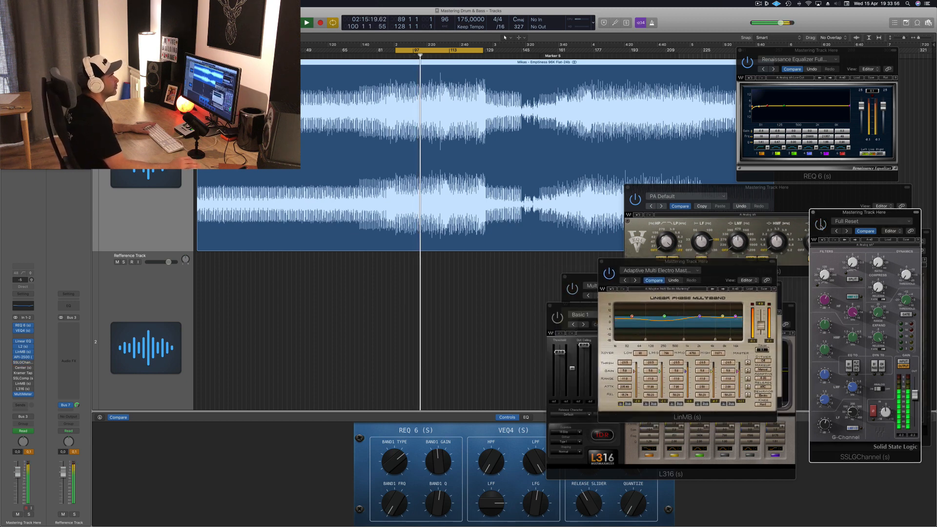
drag(825, 219, 644, 197)
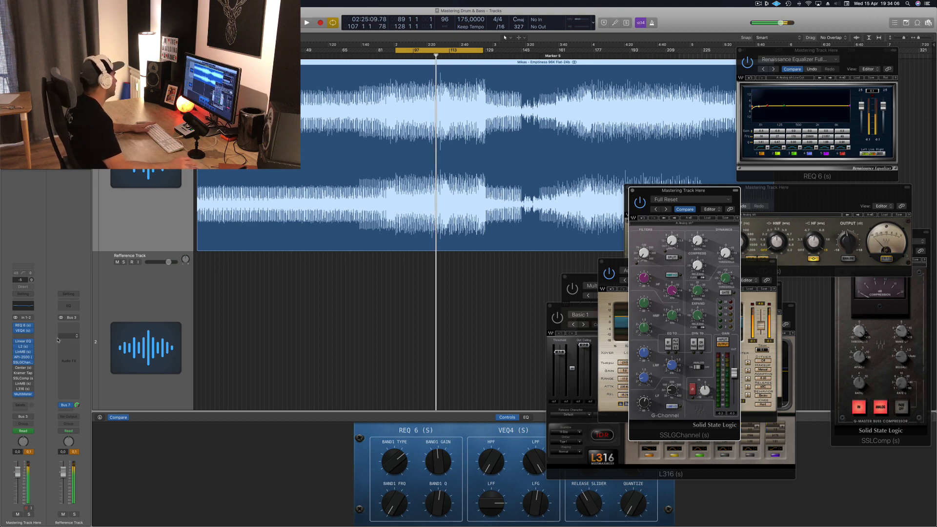
Open the Center plugin in front of the SSLGChannel, lower its Sides fader slightly during playback, and enable the plugin.
click(23, 369)
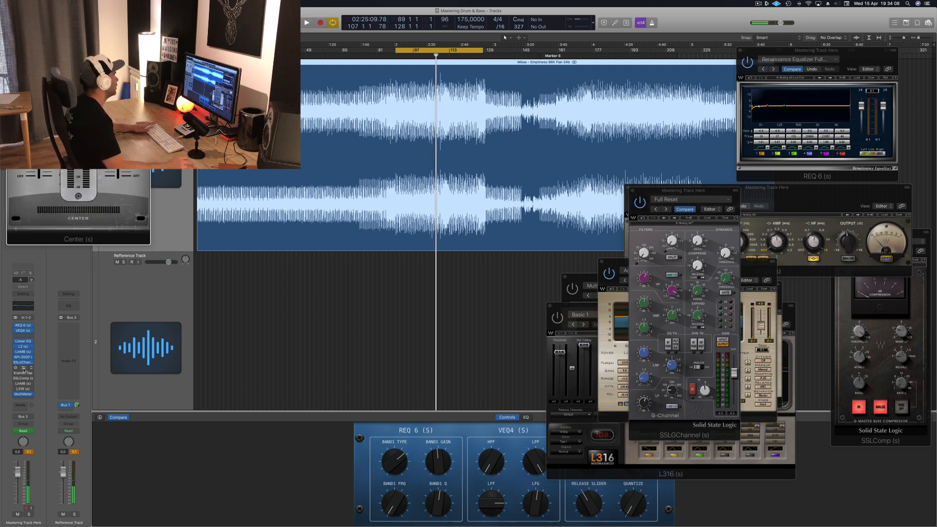
drag(114, 19, 646, 211)
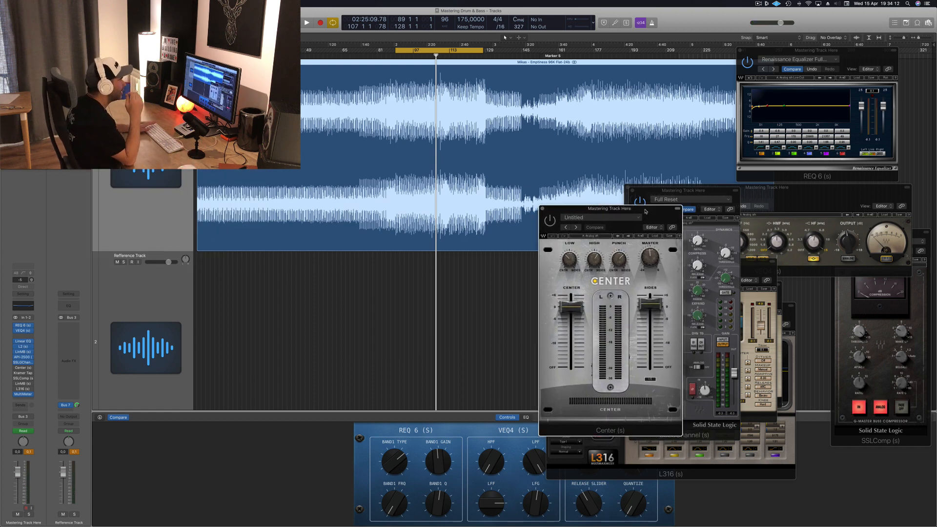
key(space)
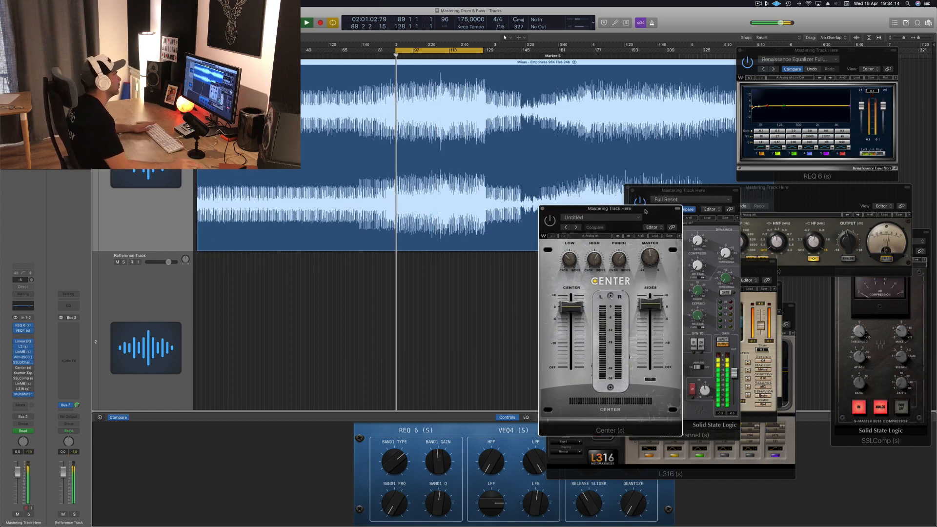
click(648, 303)
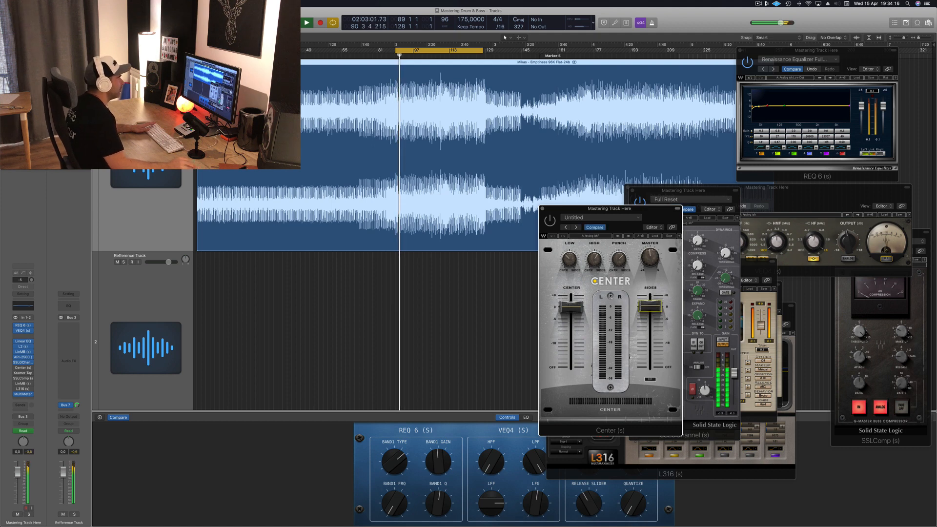
drag(650, 303, 651, 307)
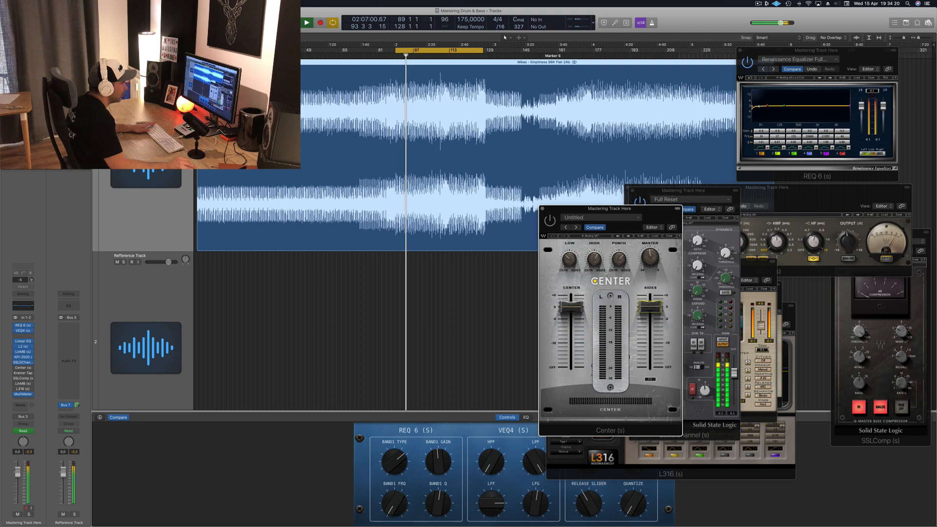
drag(551, 227, 540, 223)
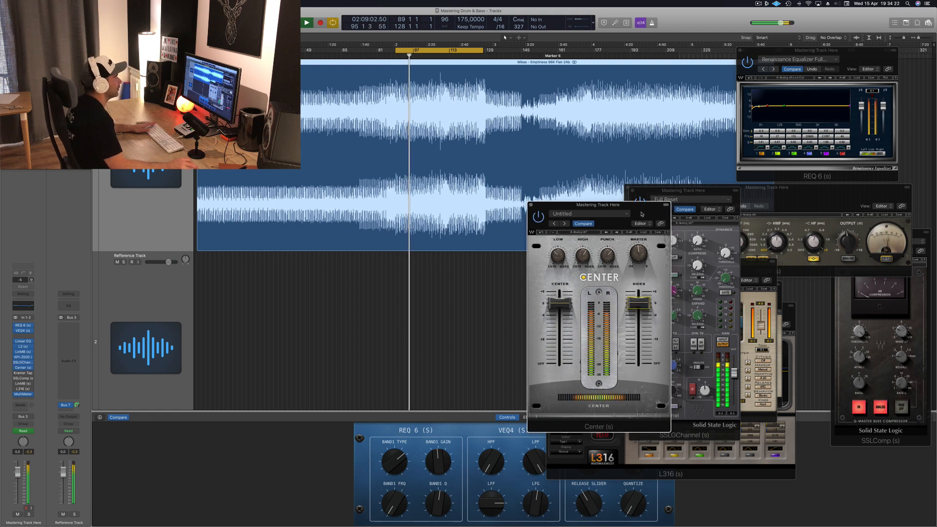
Raise Center's Sides fader slightly, and bypass and re-enable the plugin to compare the sound.
drag(638, 302, 638, 297)
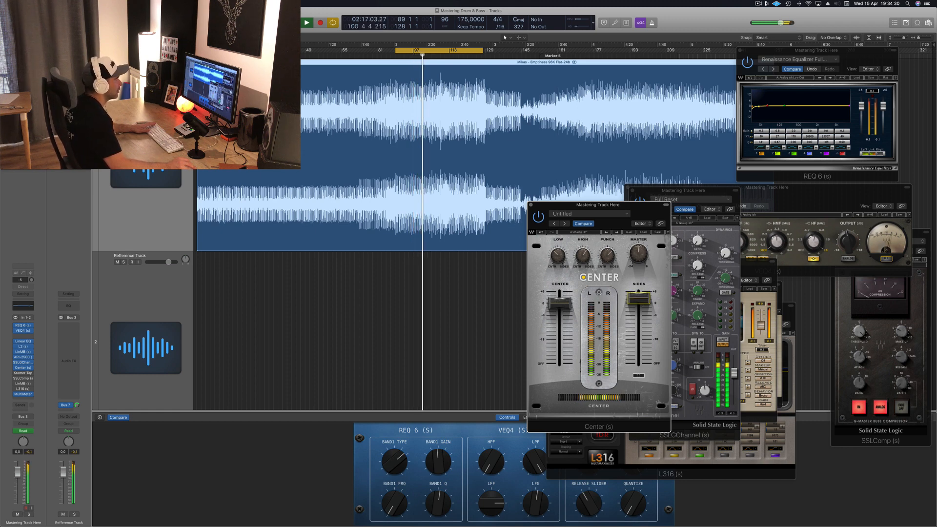
click(539, 217)
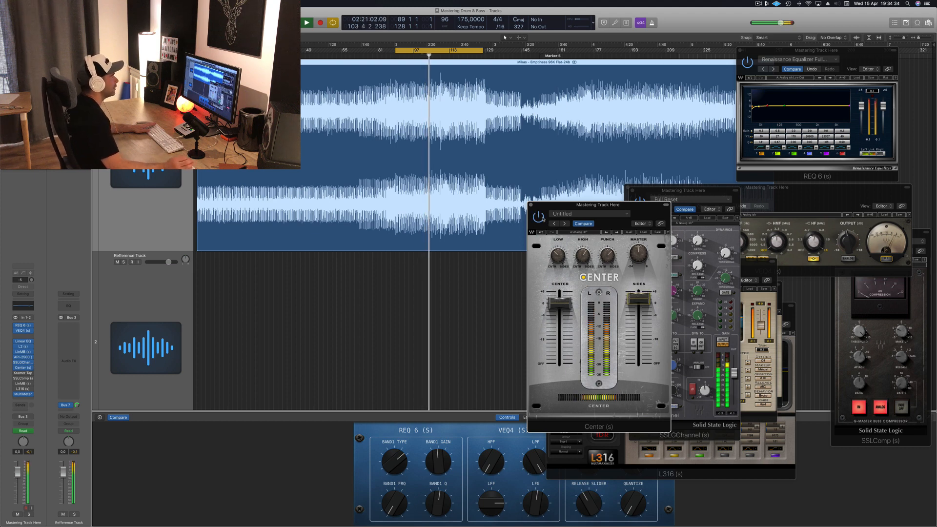
click(539, 217)
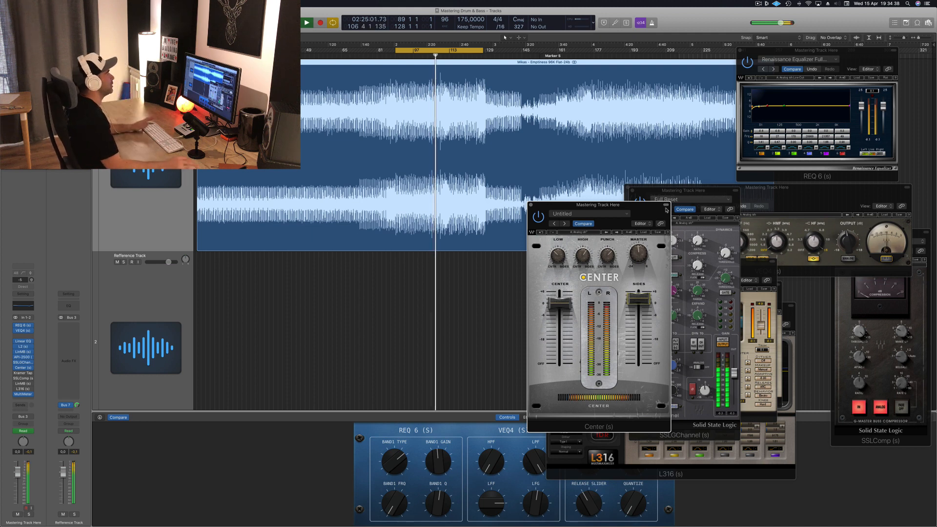
Close the Center window, open Kramer Tape in front of the SSLGChannel, and enable it during looped playback.
click(530, 205)
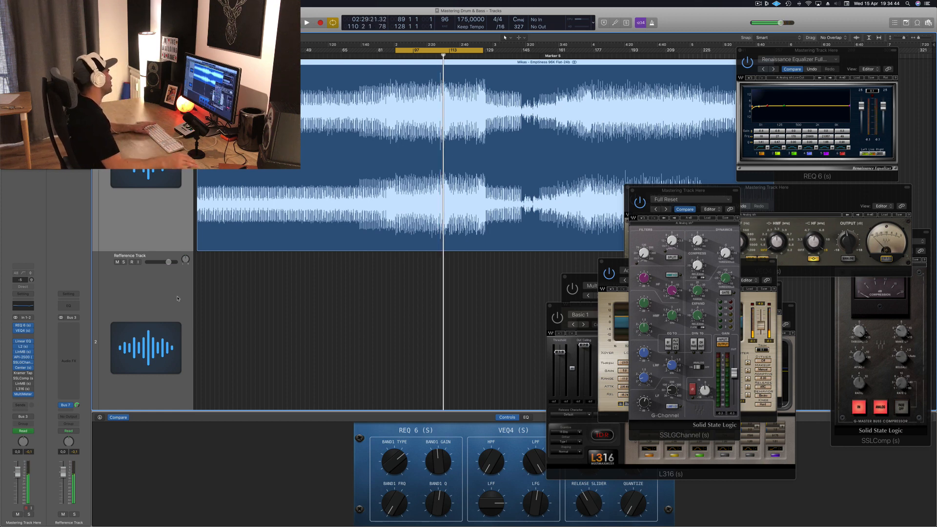
click(23, 374)
drag(170, 24, 722, 213)
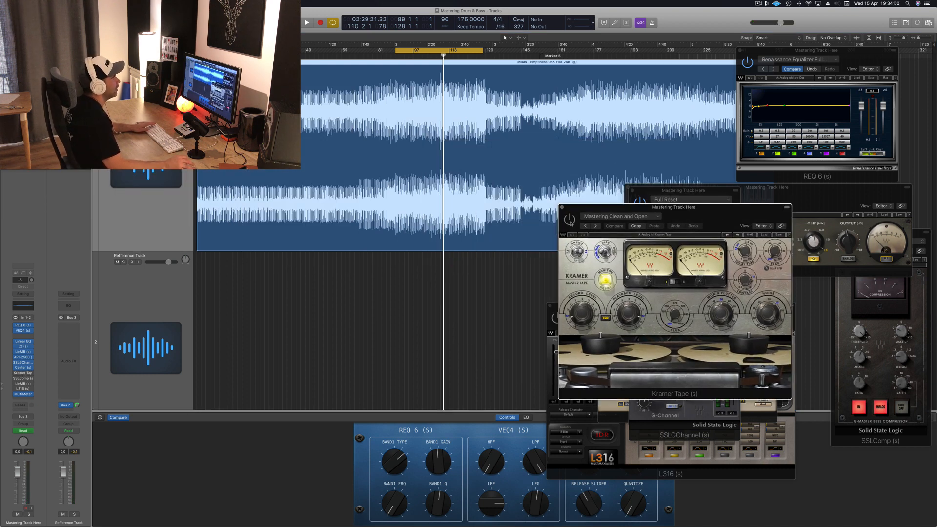
key(space)
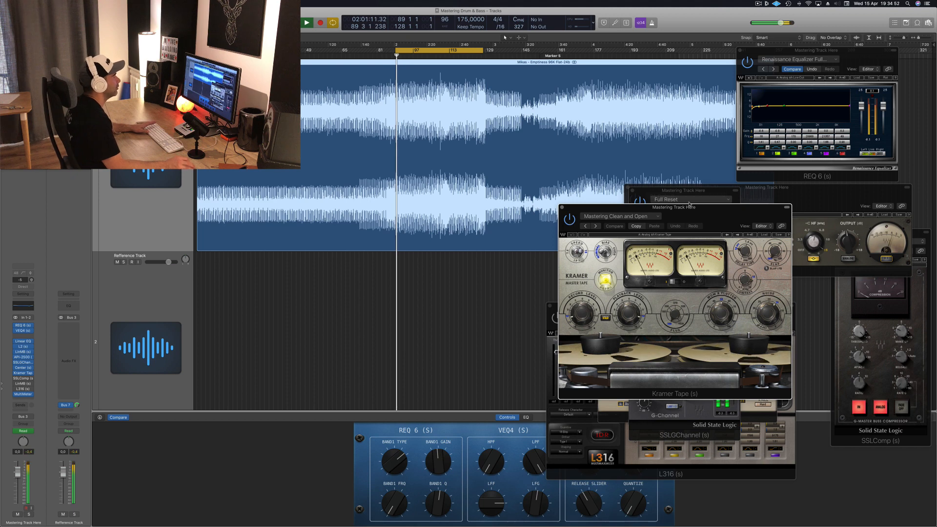
Slightly adjust Kramer Tape's record level during playback and move its window aside over the SSLGChannel.
drag(583, 314, 583, 313)
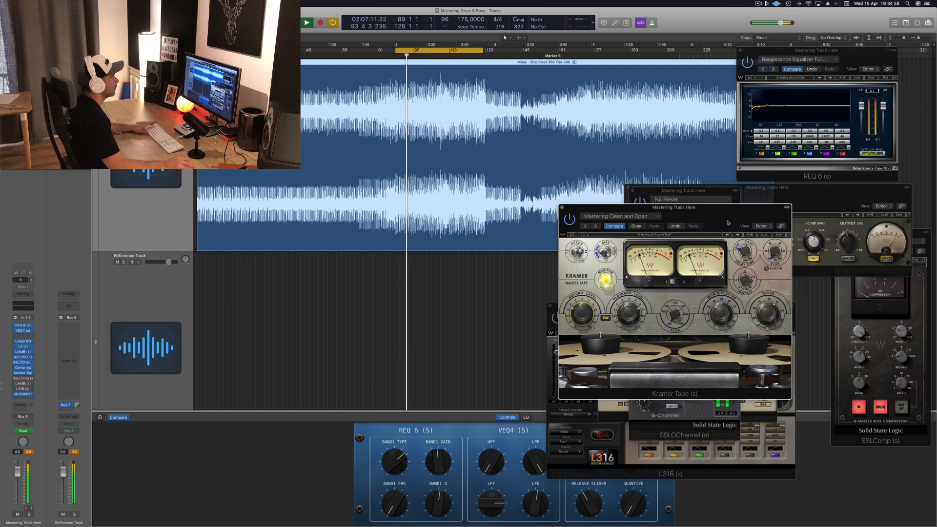
drag(728, 224, 717, 224)
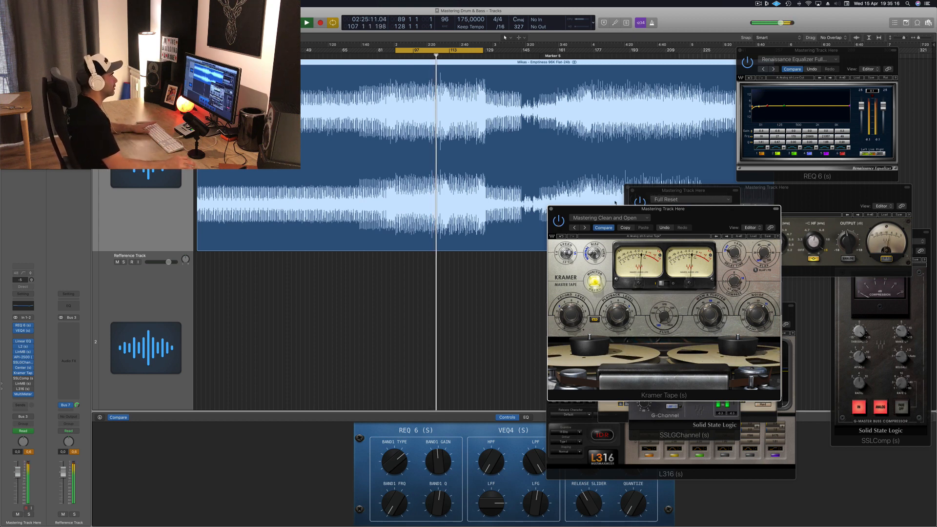
drag(684, 211, 785, 228)
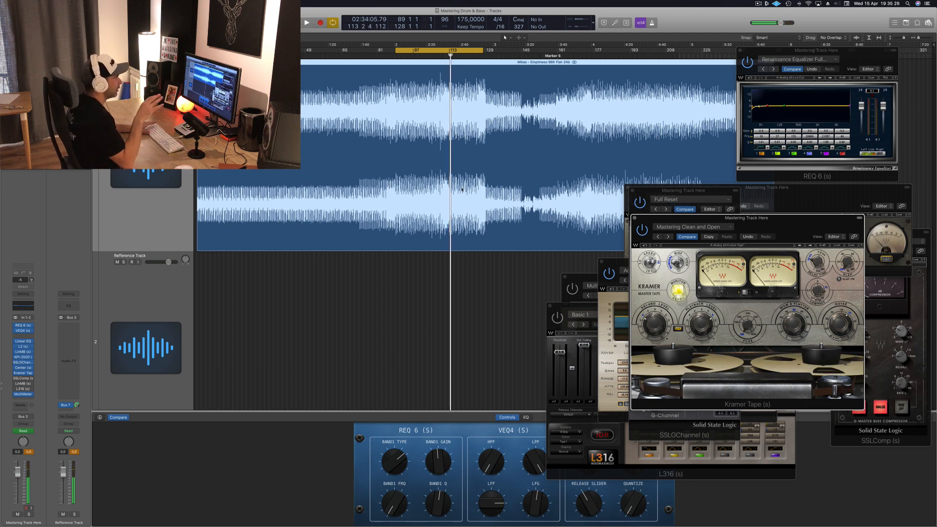
Restart looped playback, move the SSLComp window to the left of Kramer Tape, and open the MultiMeter.
key(space)
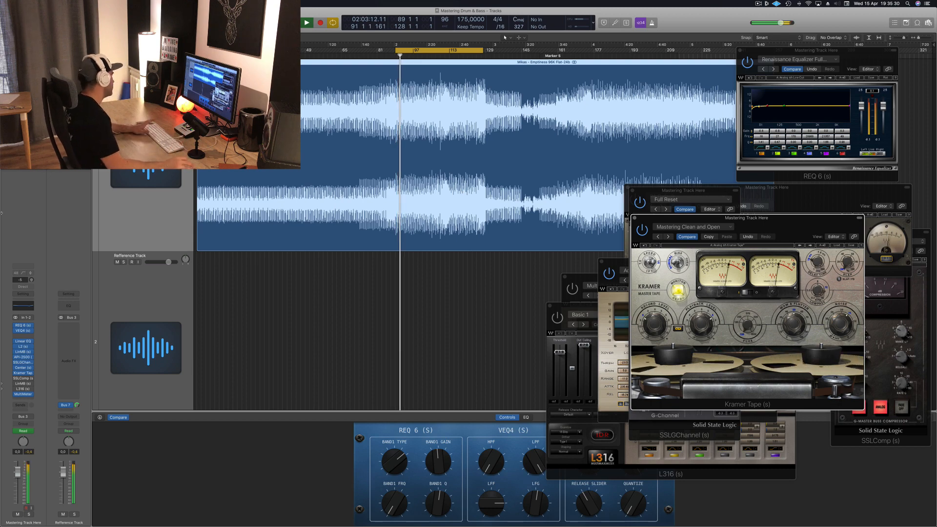
click(24, 379)
drag(885, 242, 620, 183)
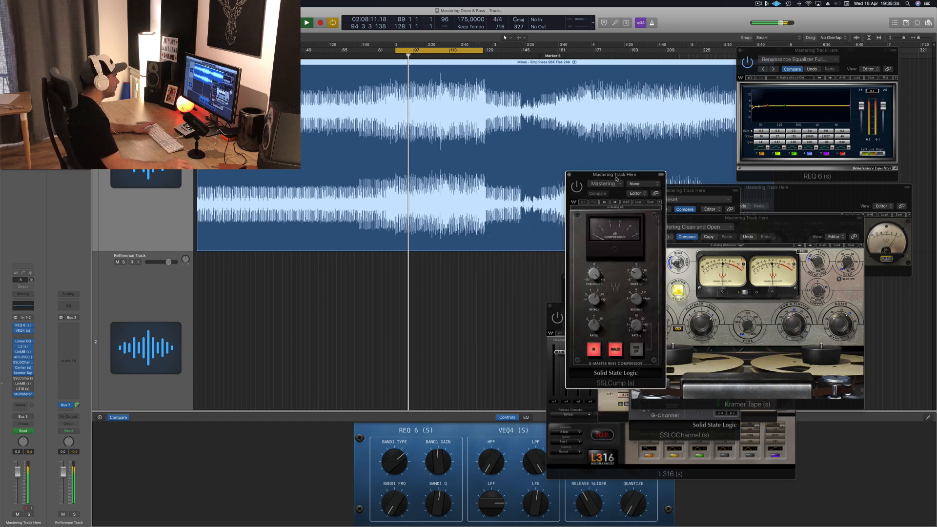
click(23, 394)
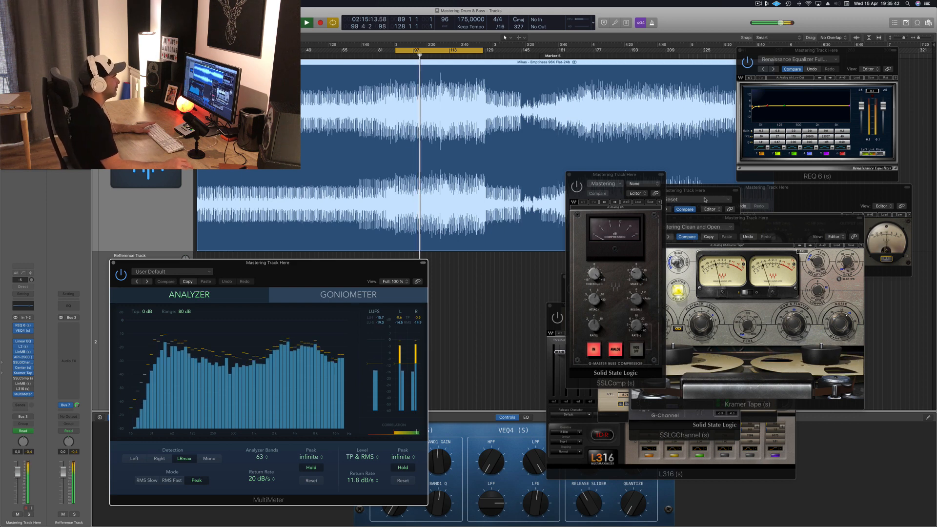
Enable the SSLComp, fine-tune its threshold, place its window beside Kramer Tape, and restart looped playback.
click(589, 182)
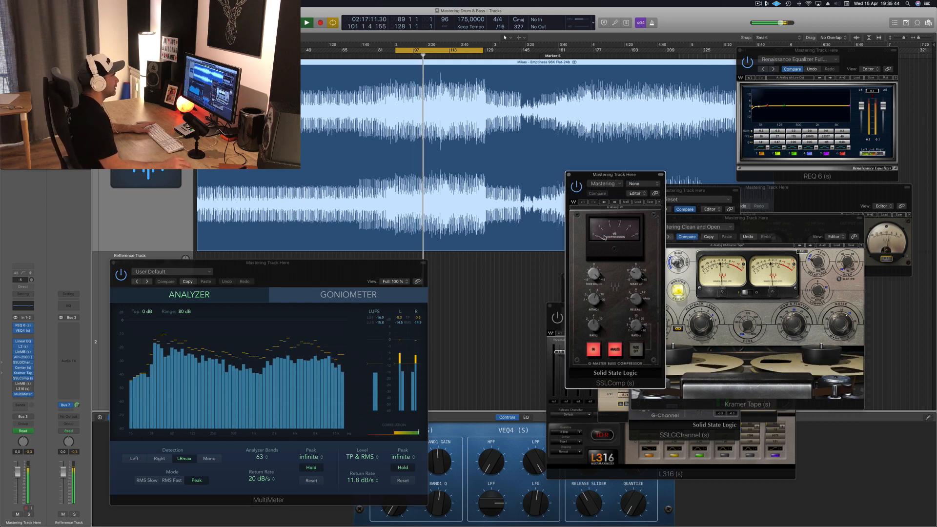
drag(597, 275, 597, 271)
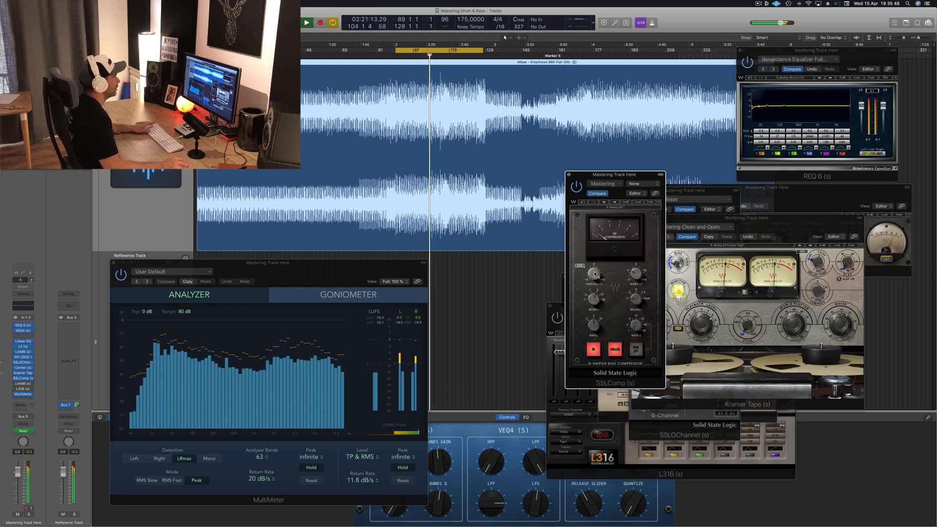
drag(638, 177, 614, 260)
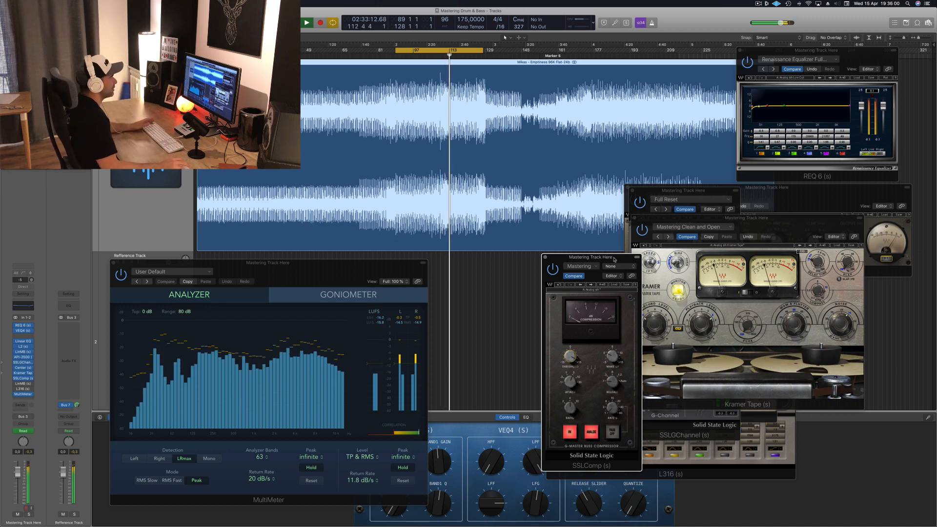
drag(614, 259, 604, 260)
key(space)
key(space)
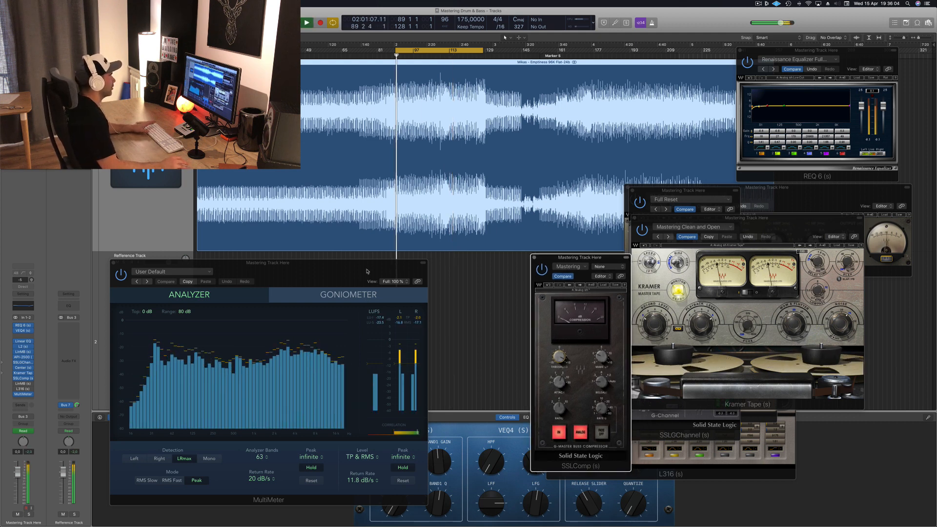
Move the MultiMeter closer to the SSLComp, and bypass and re-enable the compressor to compare the levels.
drag(356, 264, 388, 263)
click(543, 271)
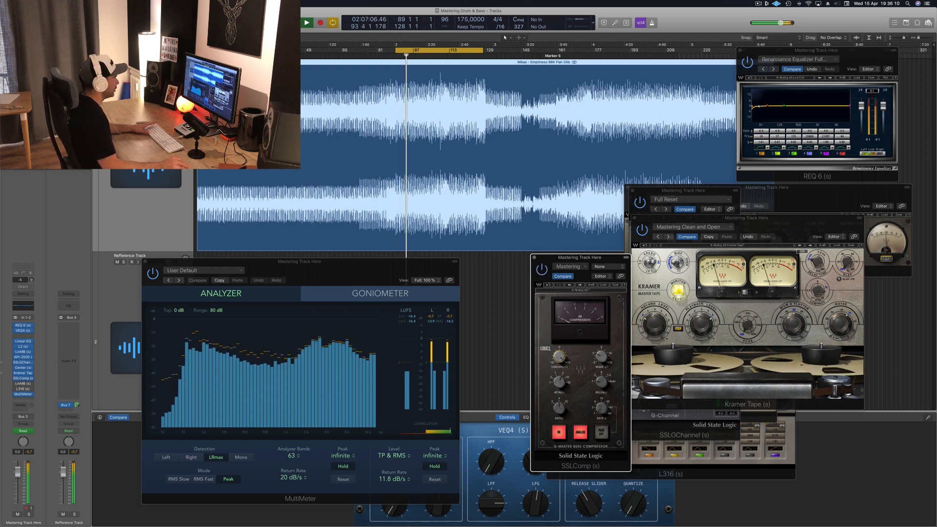
mouse_move(561, 364)
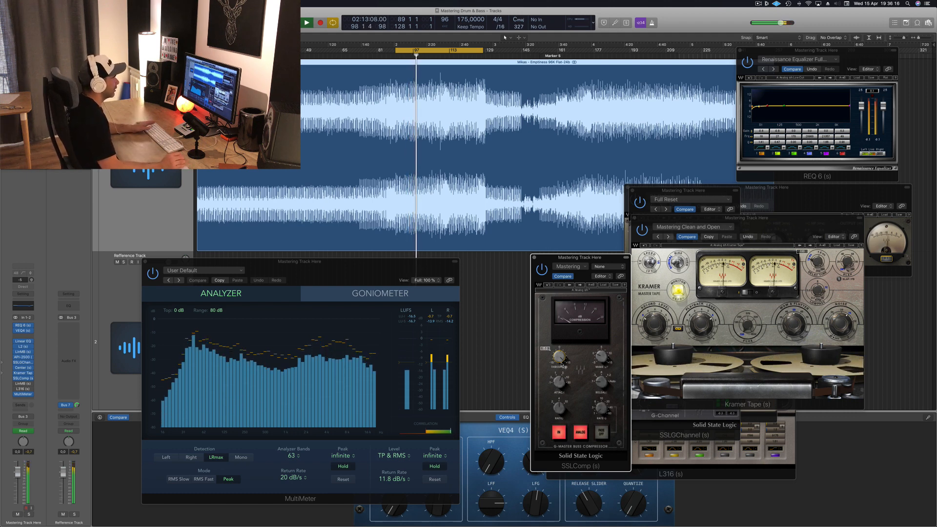
click(543, 269)
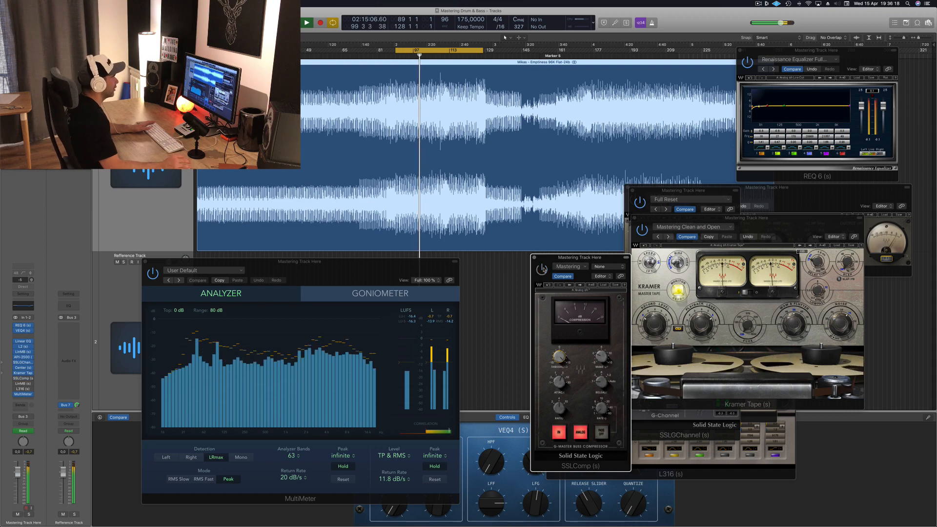
click(543, 269)
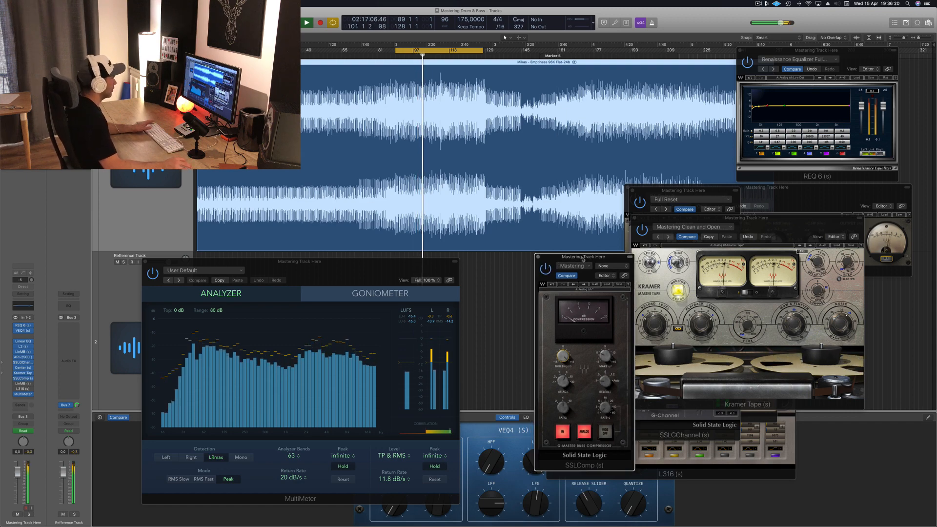
Close the SSLComp, bring up the LinMB with the Multi Opto Mastering preset, and position it beside the MultiMeter.
click(538, 258)
click(22, 388)
click(23, 384)
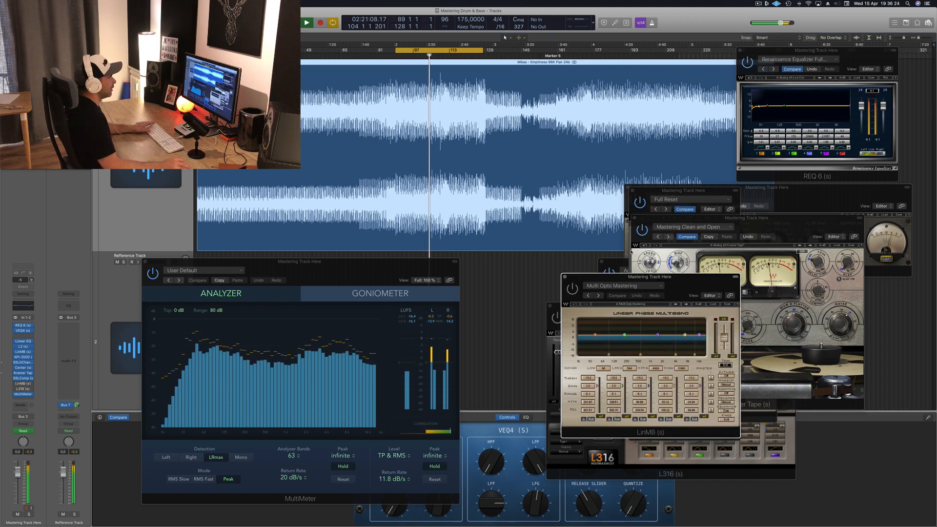
drag(693, 283, 653, 228)
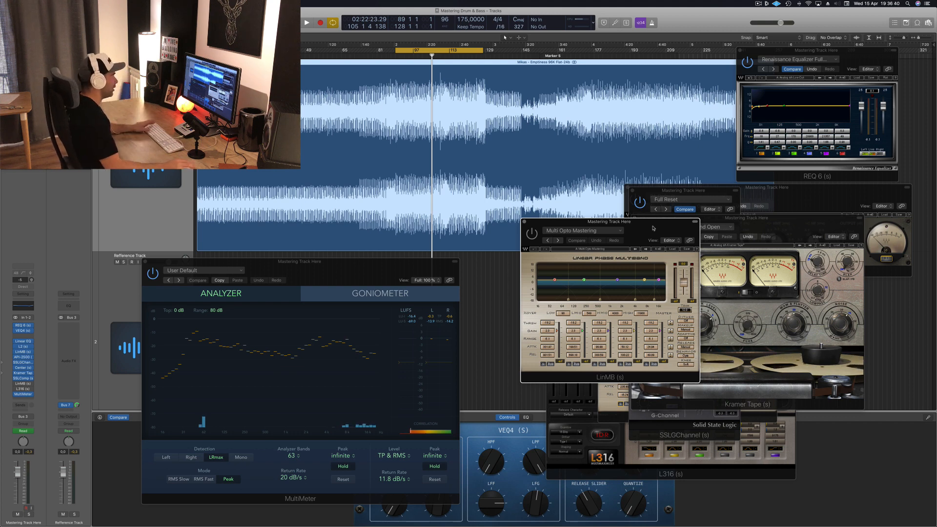
drag(654, 228, 714, 246)
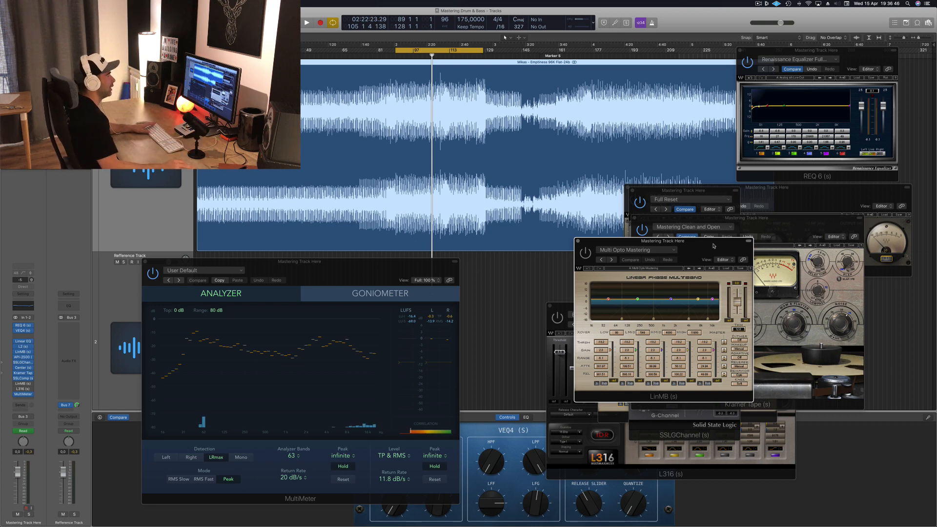
drag(714, 246, 675, 253)
Enable the Multi Opto Mastering LinMB during looped playback and set its window aside over Kramer Tape.
key(space)
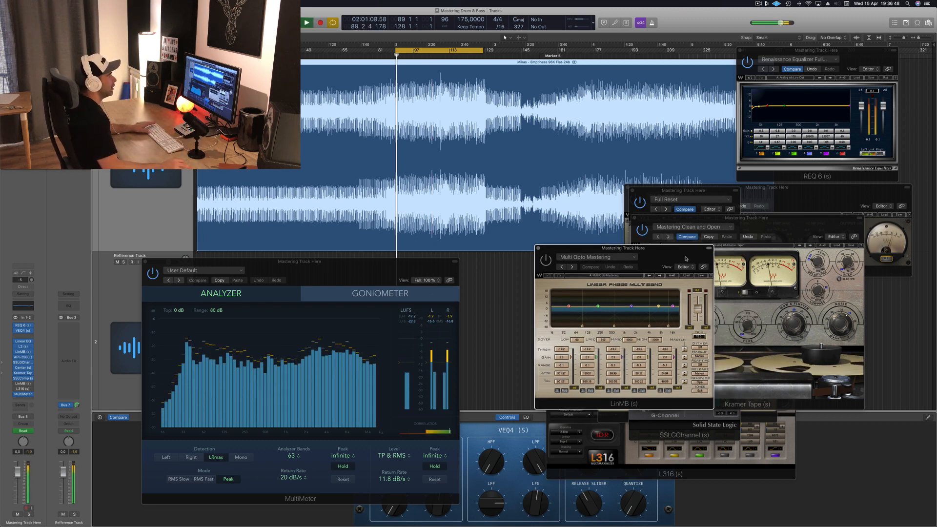
drag(658, 254, 632, 255)
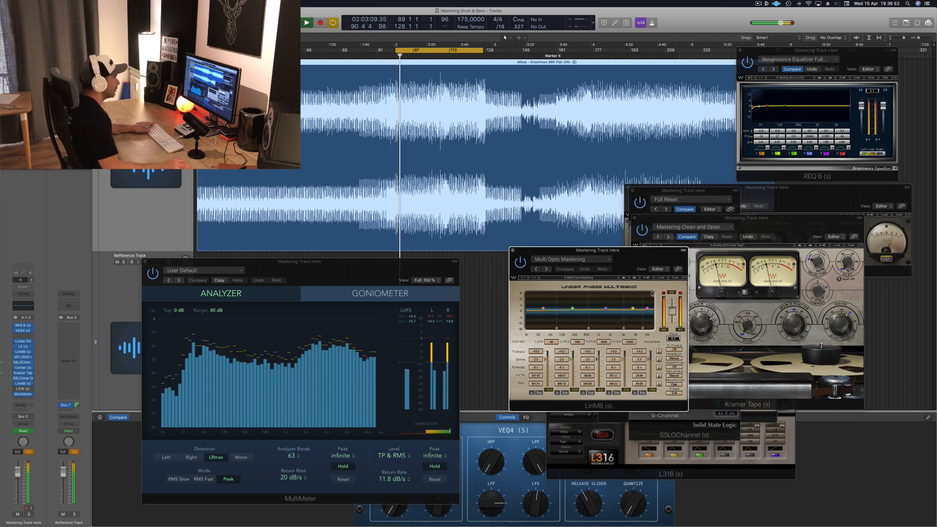
mouse_move(653, 253)
mouse_down()
mouse_move(627, 262)
mouse_move(647, 259)
mouse_up()
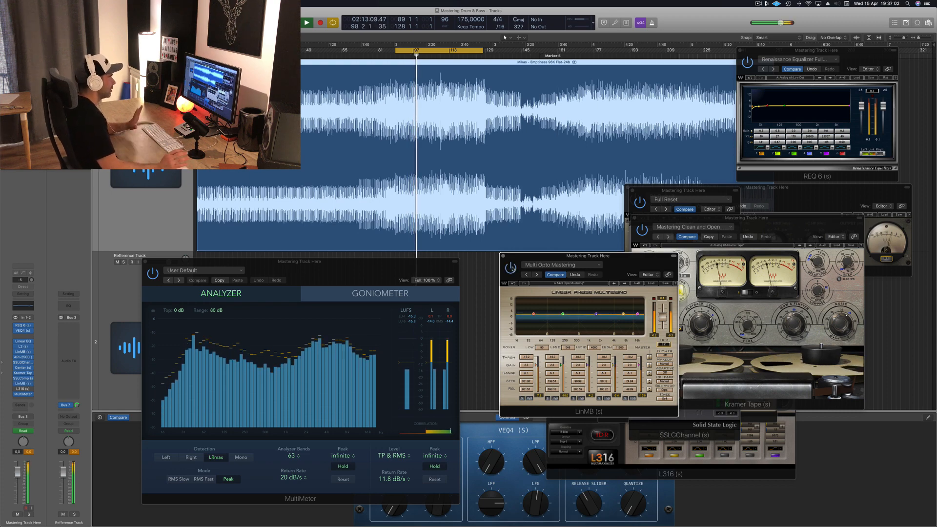
drag(630, 262, 868, 293)
click(645, 347)
click(646, 348)
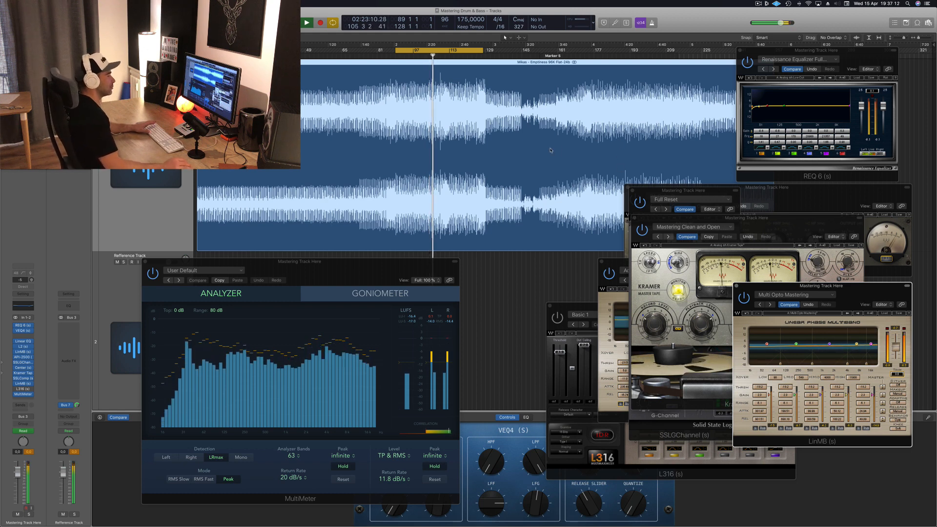
Arrange the MultiMeter and L316 windows side by side, stop playback, and enable the L316.
drag(342, 265, 397, 272)
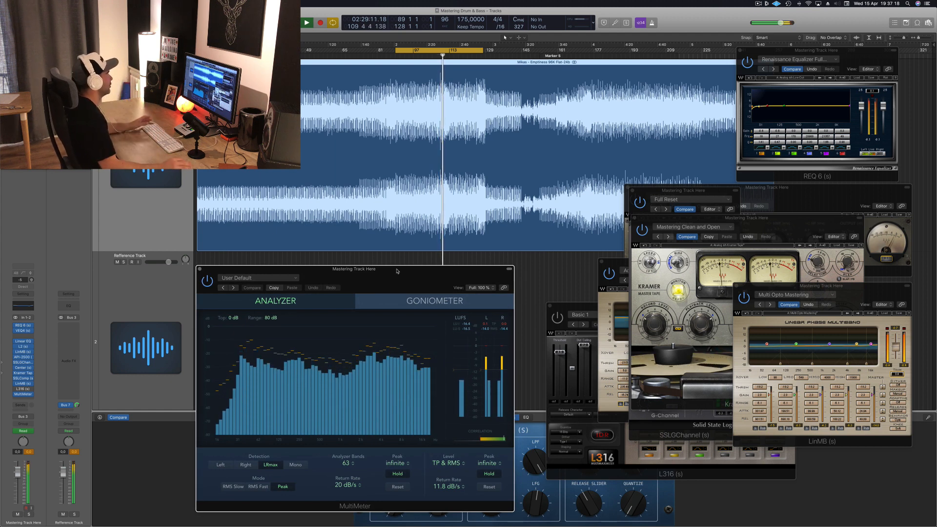
click(23, 388)
click(23, 390)
drag(576, 331, 563, 266)
key(space)
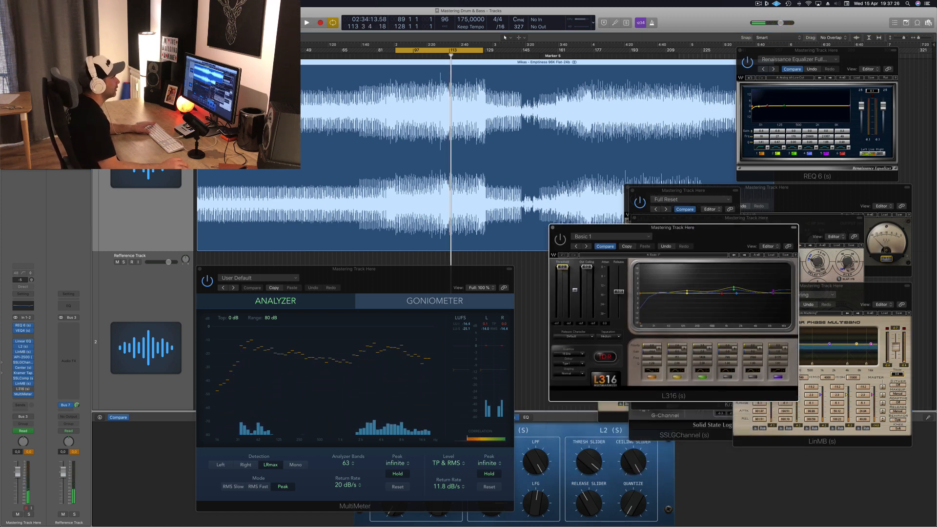
drag(734, 235, 702, 267)
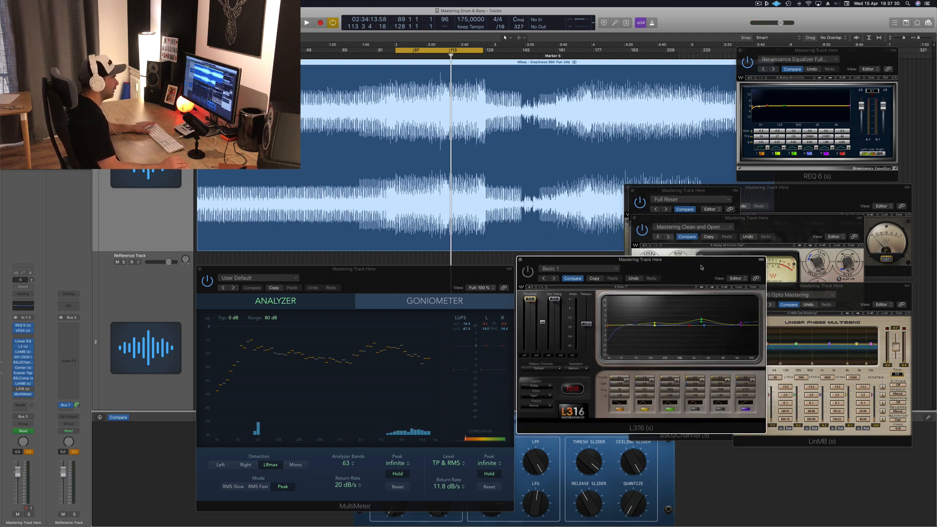
drag(687, 271, 701, 264)
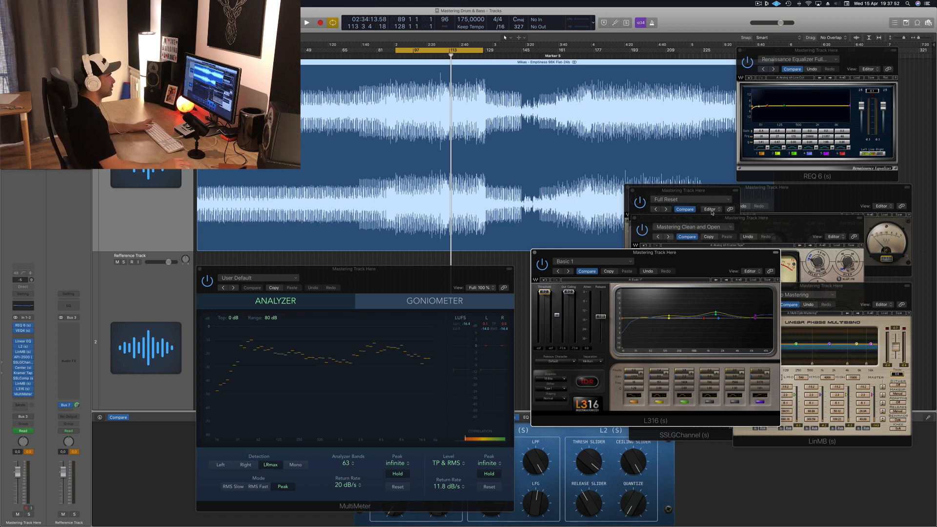
drag(691, 255, 707, 252)
Lower the L316's threshold during looped playback and return its output ceiling to the top of its range.
key(space)
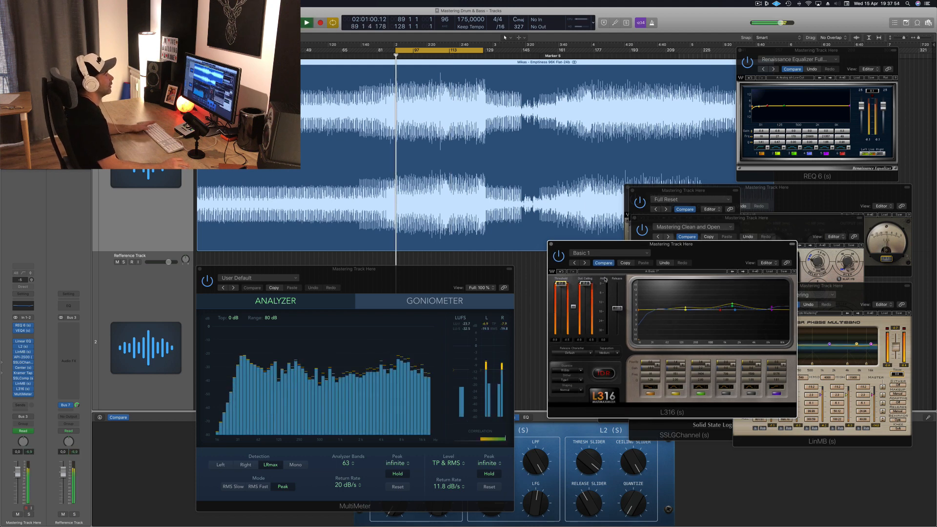
drag(713, 252, 710, 253)
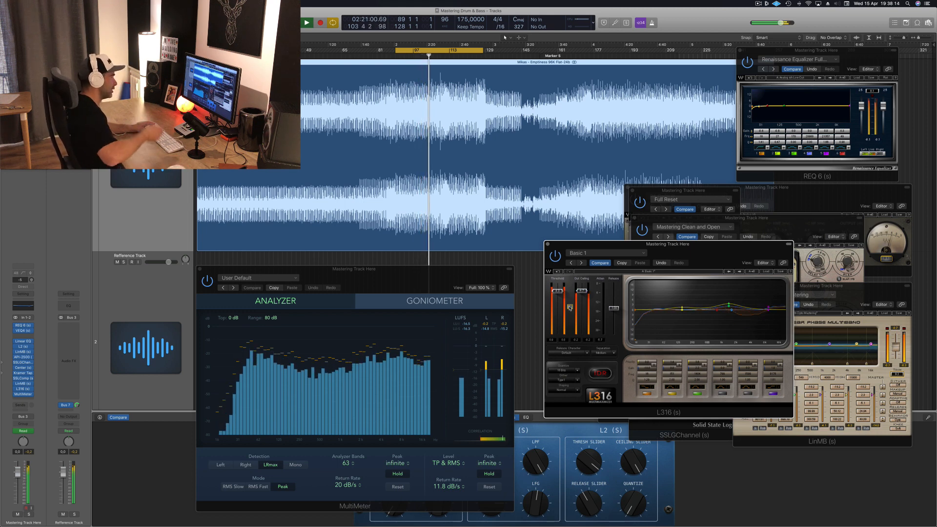
key(space)
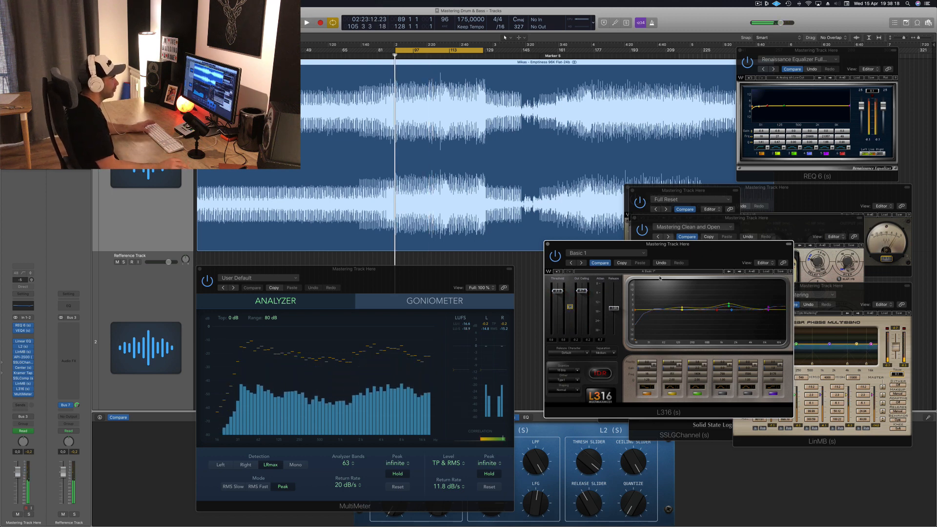
key(space)
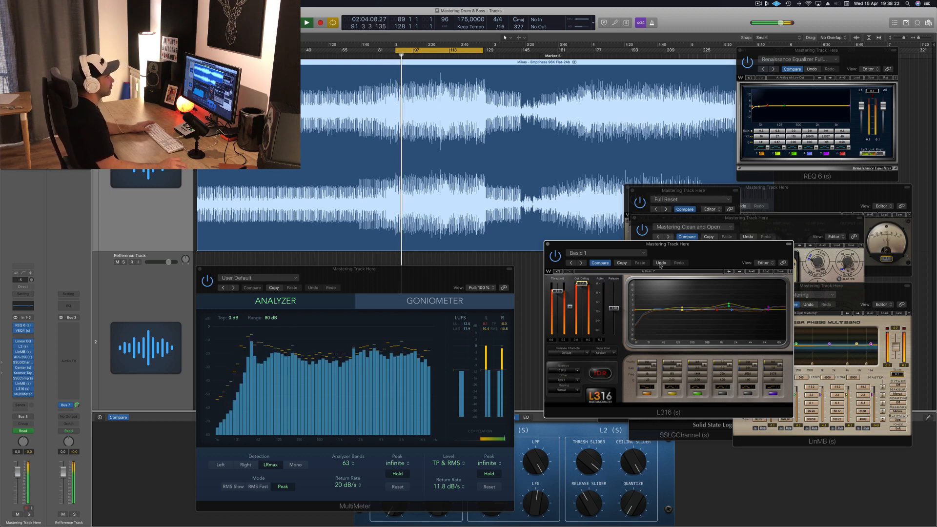
Move the L316 window away from the MultiMeter, reset the MultiMeter's loudness reading, and restart looped playback.
drag(704, 248, 750, 280)
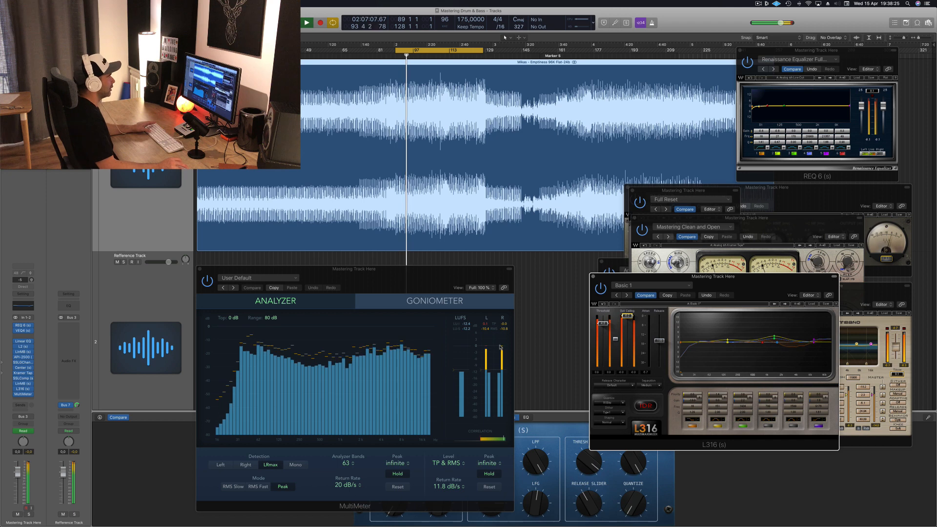
click(466, 332)
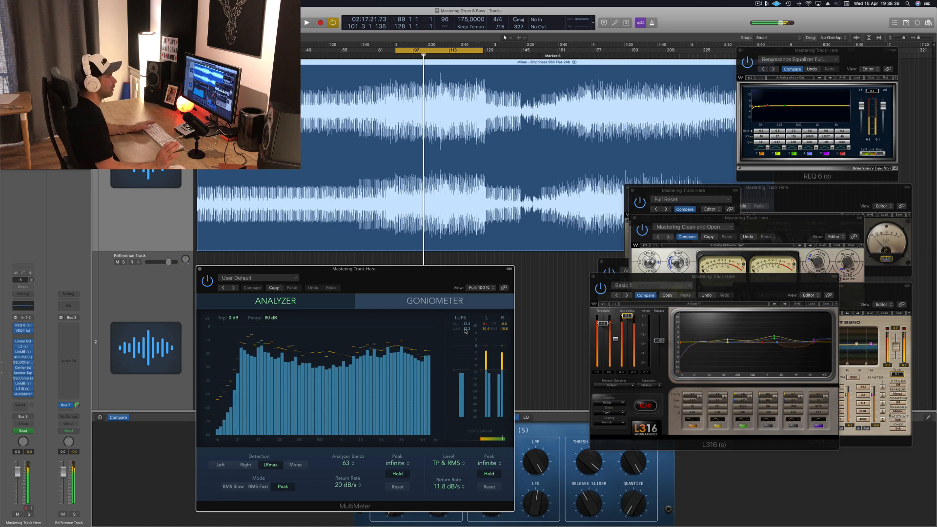
key(space)
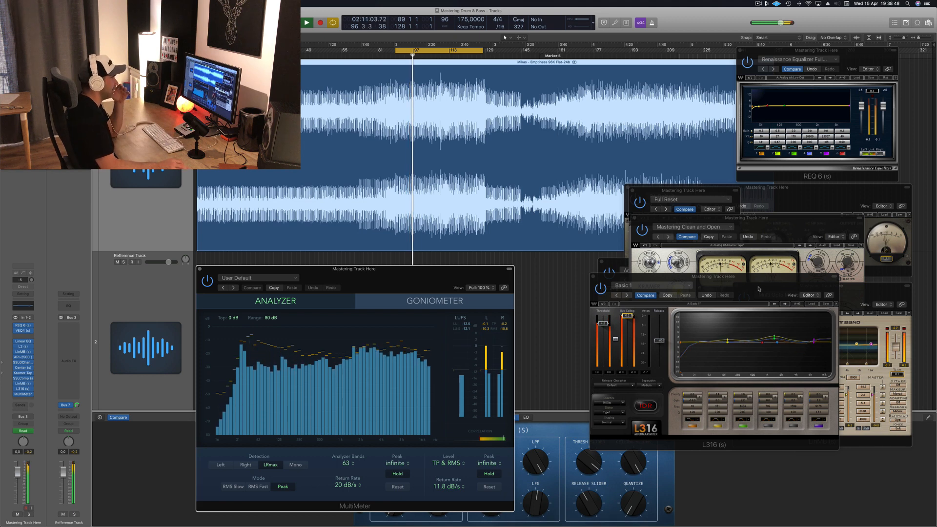
Place the L316 window next to the MultiMeter and reset the MultiMeter's loudness reading during looped playback.
drag(758, 289, 738, 283)
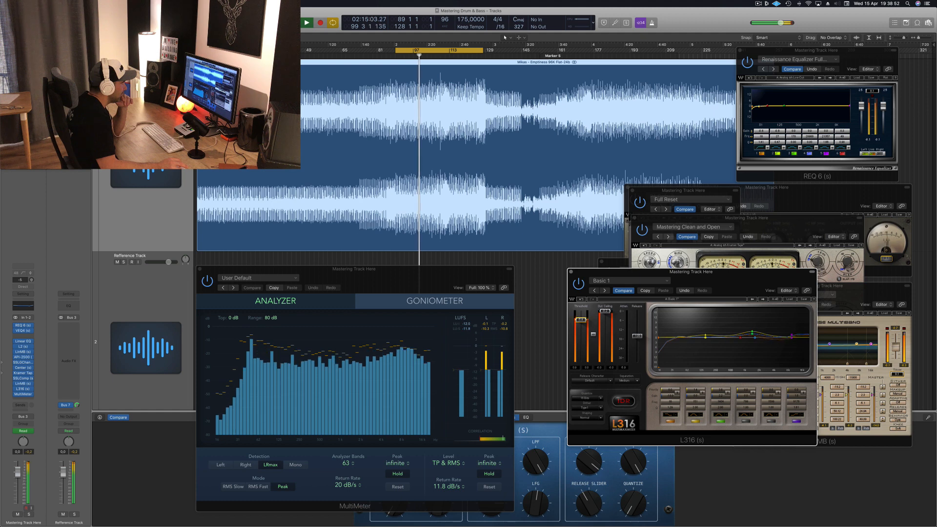
drag(725, 281, 705, 286)
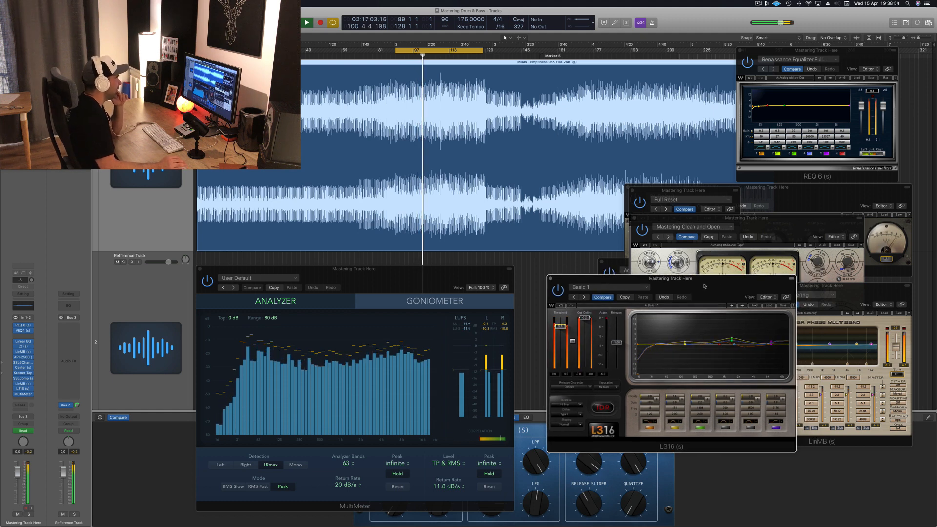
click(463, 330)
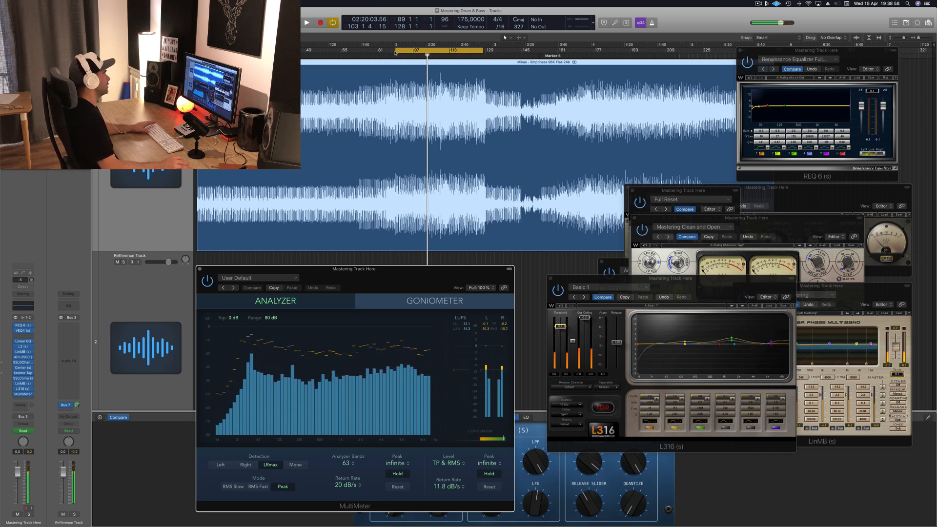
Extend the cycle range over the whole track from bar 1 to bar 257 and start playback from the beginning.
drag(396, 50, 302, 50)
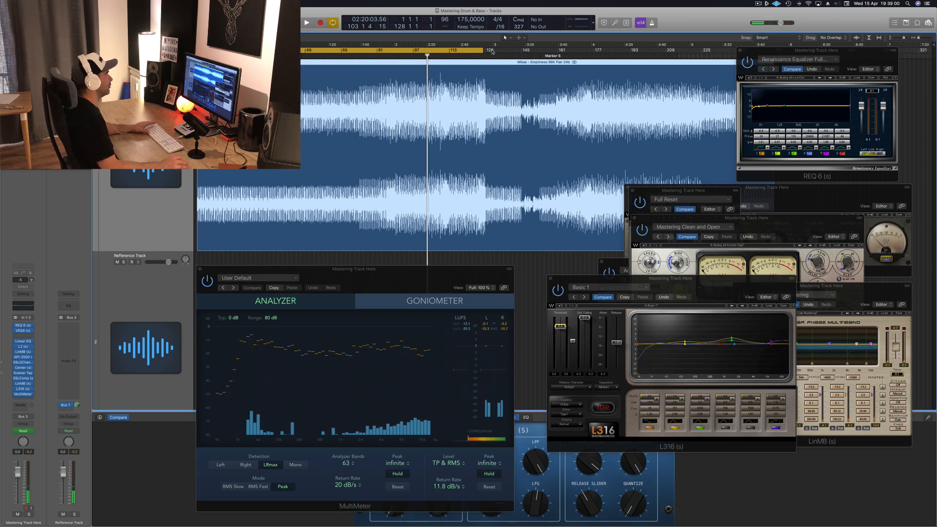
drag(484, 50, 689, 59)
drag(791, 51, 844, 139)
drag(687, 53, 773, 56)
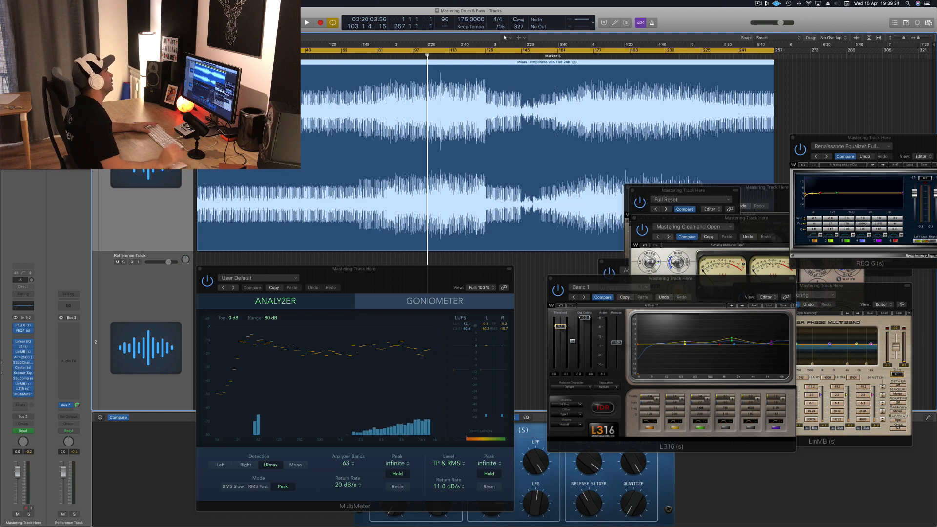
key(Return)
key(space)
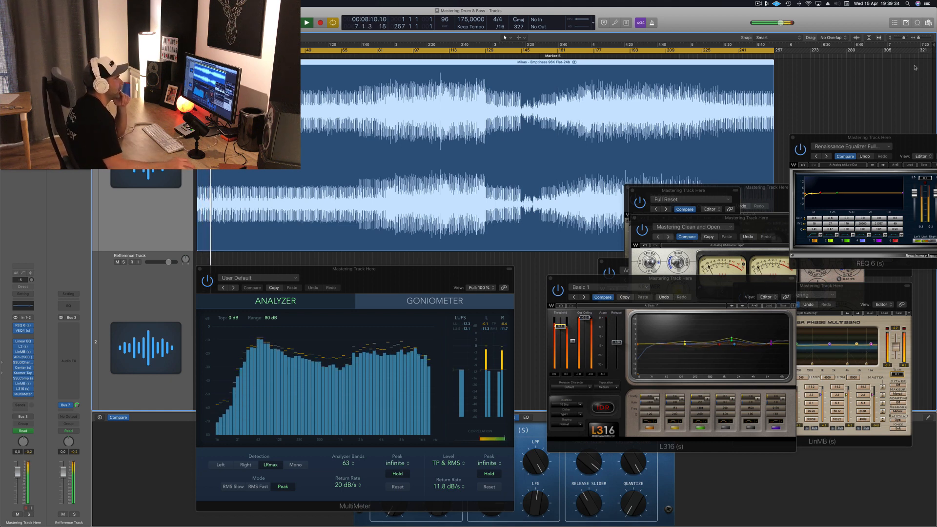
Spread out the overlapping REQ 6, VEQ4 and Kramer Tape windows while the track plays.
drag(912, 134, 891, 34)
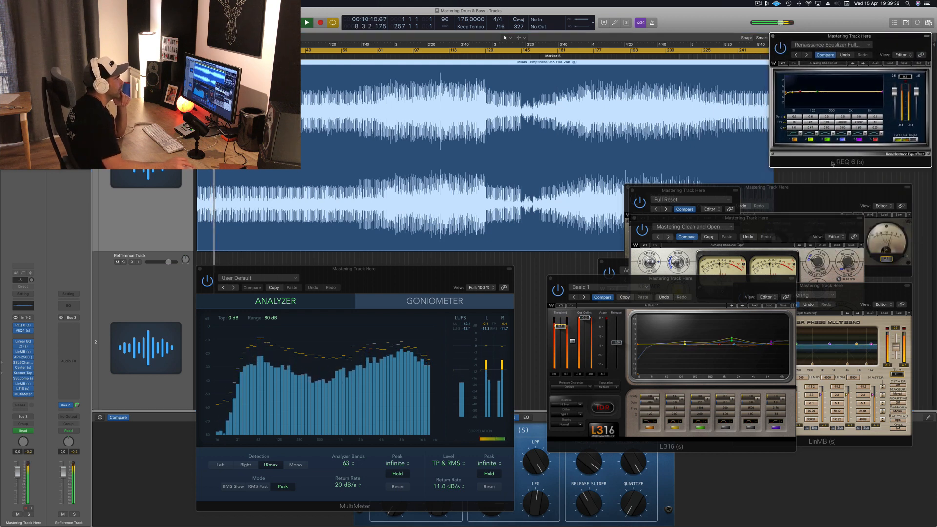
drag(820, 187, 843, 145)
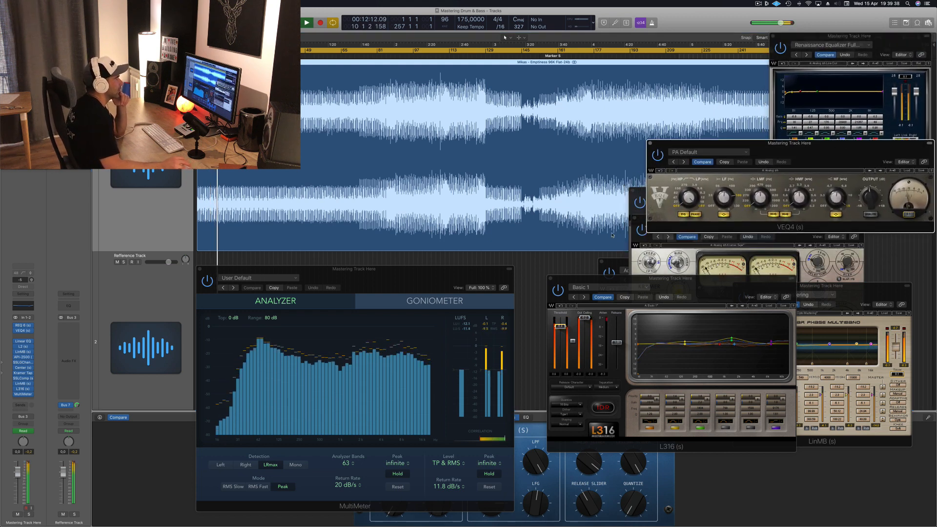
click(786, 238)
drag(722, 219, 777, 305)
Place the SSLGChannel window beside the MultiMeter and move the L316 window off it so its controls are unobstructed.
click(719, 266)
drag(684, 191, 527, 278)
click(706, 280)
drag(706, 281, 676, 265)
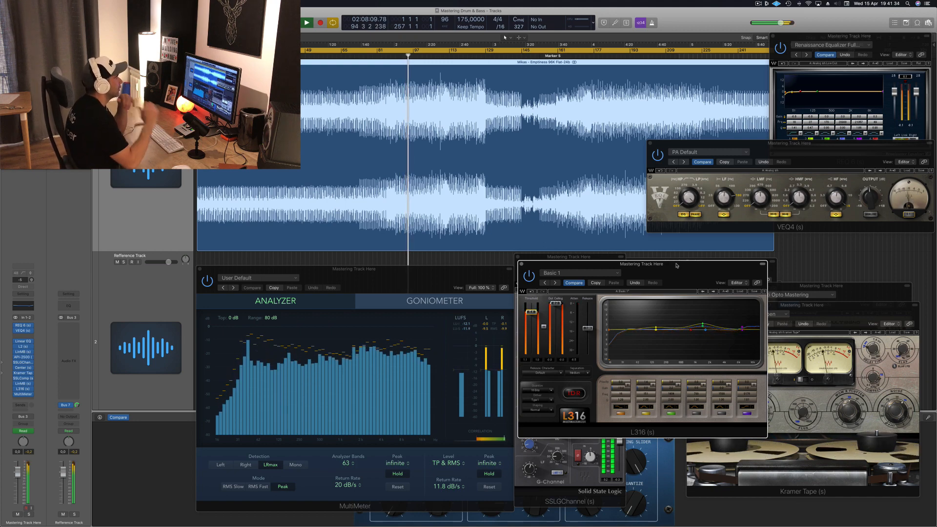
drag(695, 266, 818, 232)
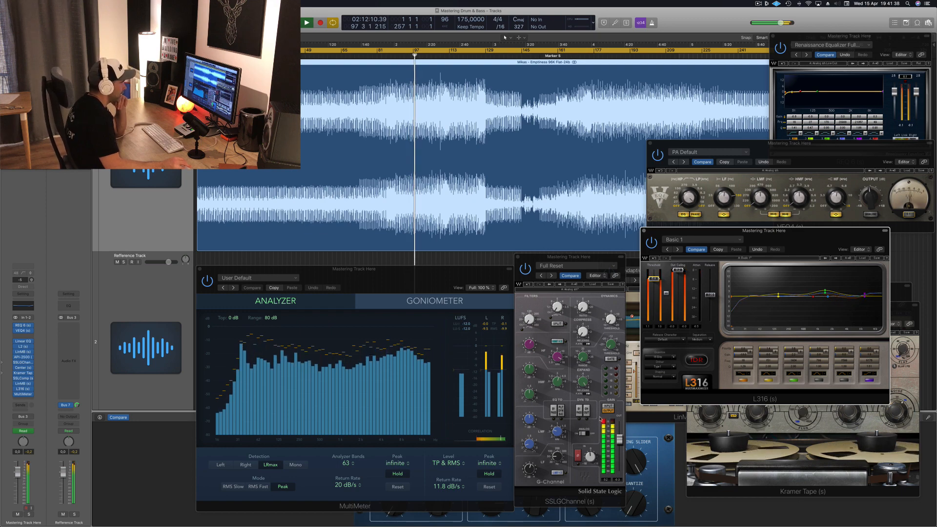
click(591, 457)
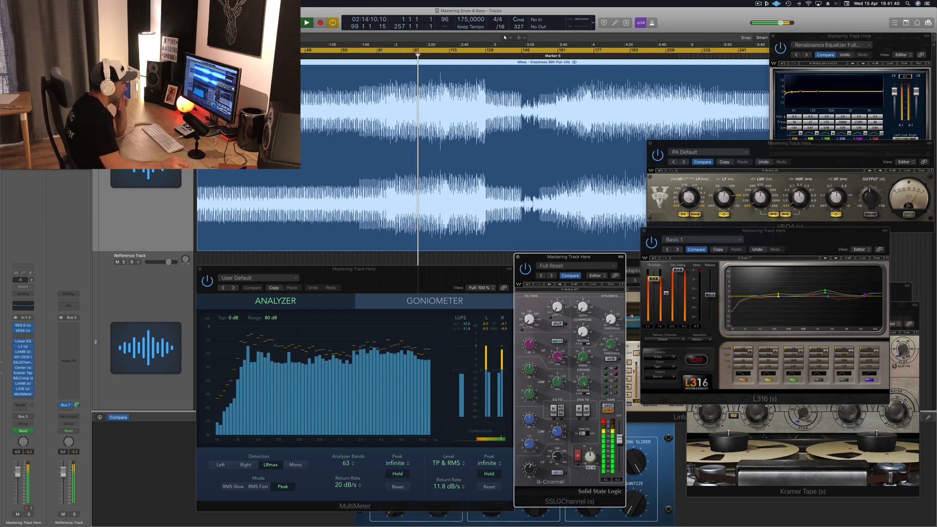